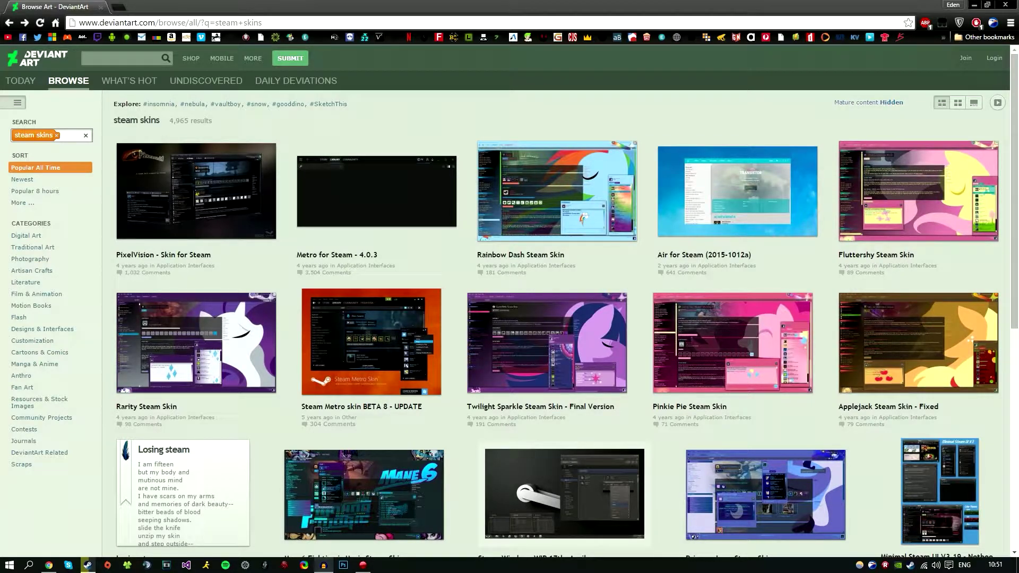
Minimize the browser, switch to the Steam client and open its Interface settings
click(49, 565)
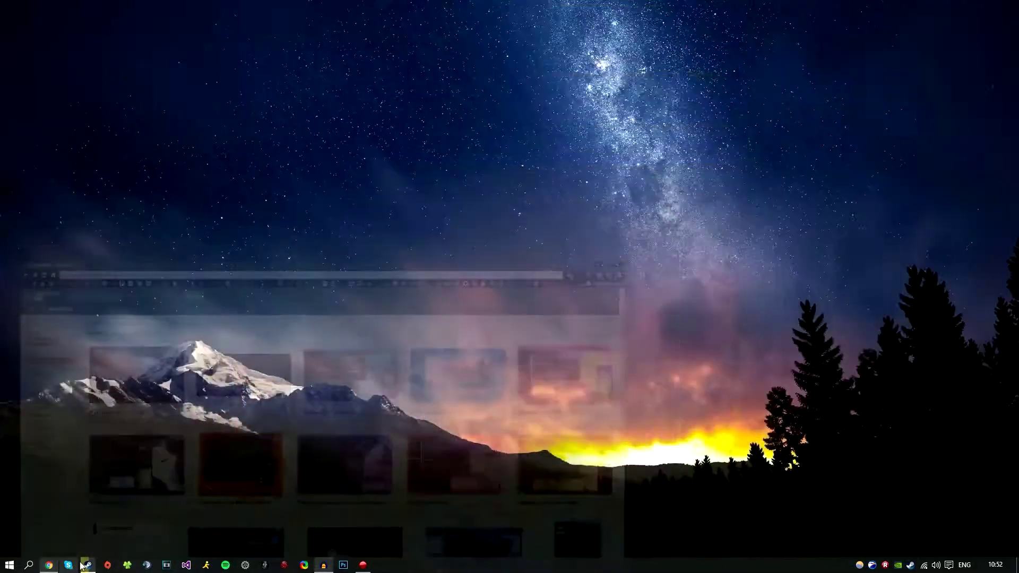
click(86, 564)
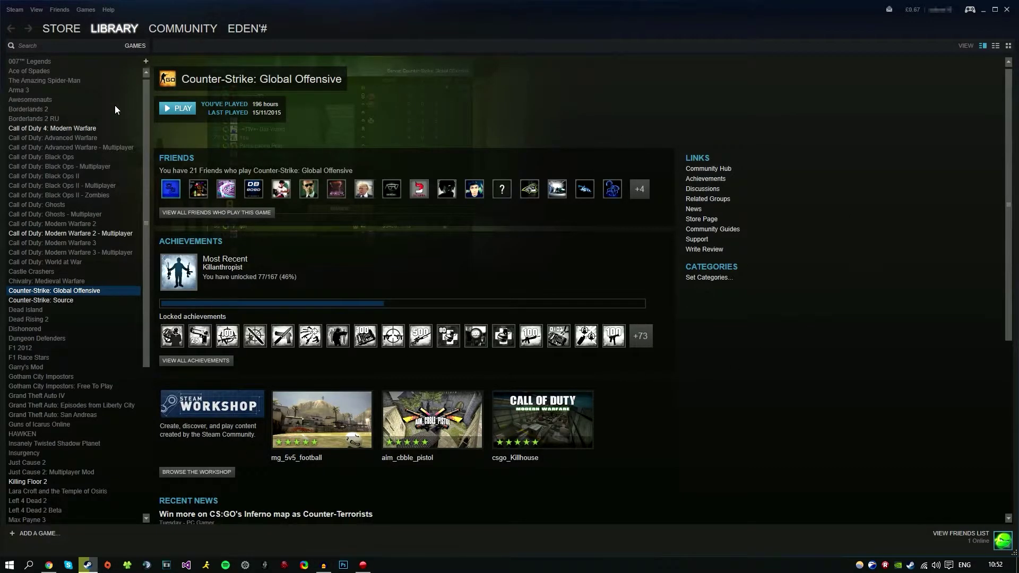
click(15, 9)
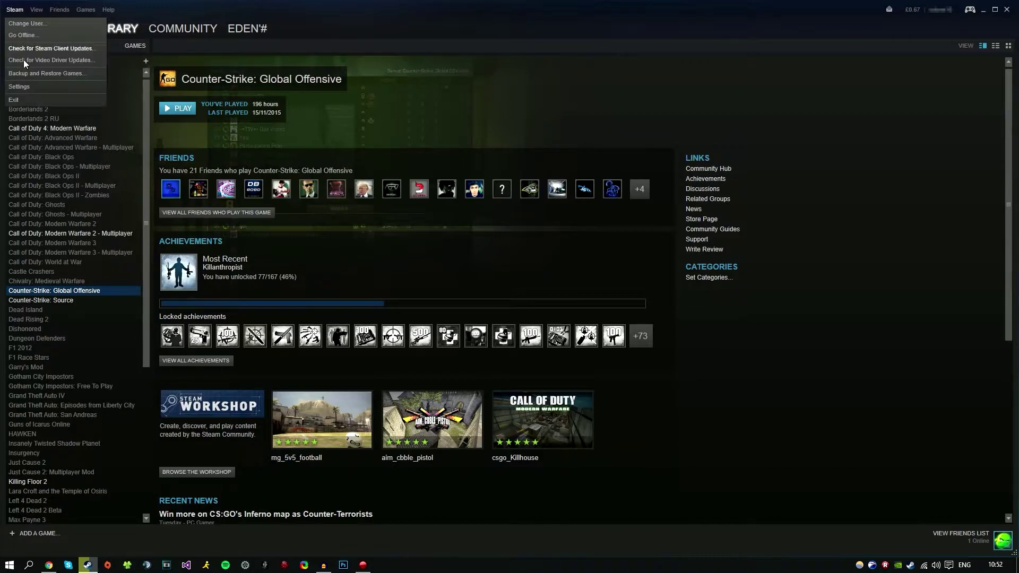
click(22, 87)
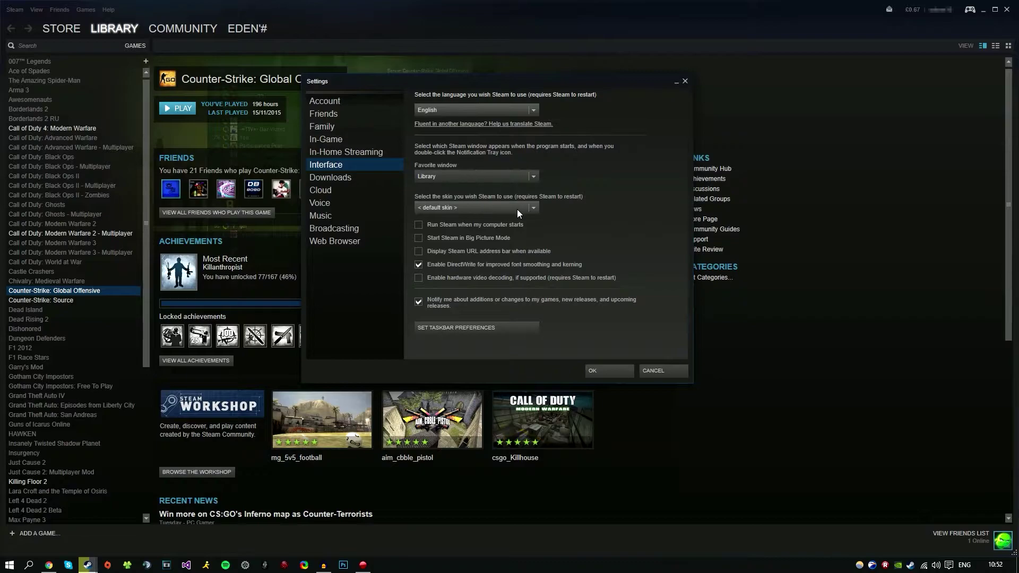
Check which skins are available for Steam in the Interface settings, leaving the selection as is, and close the settings
drag(485, 86, 614, 101)
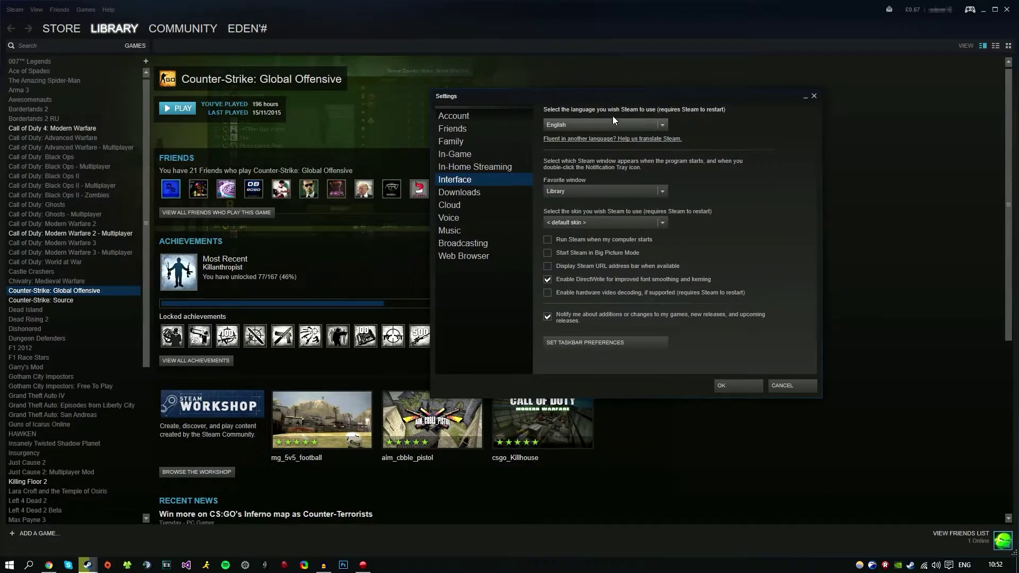
drag(624, 91, 425, 61)
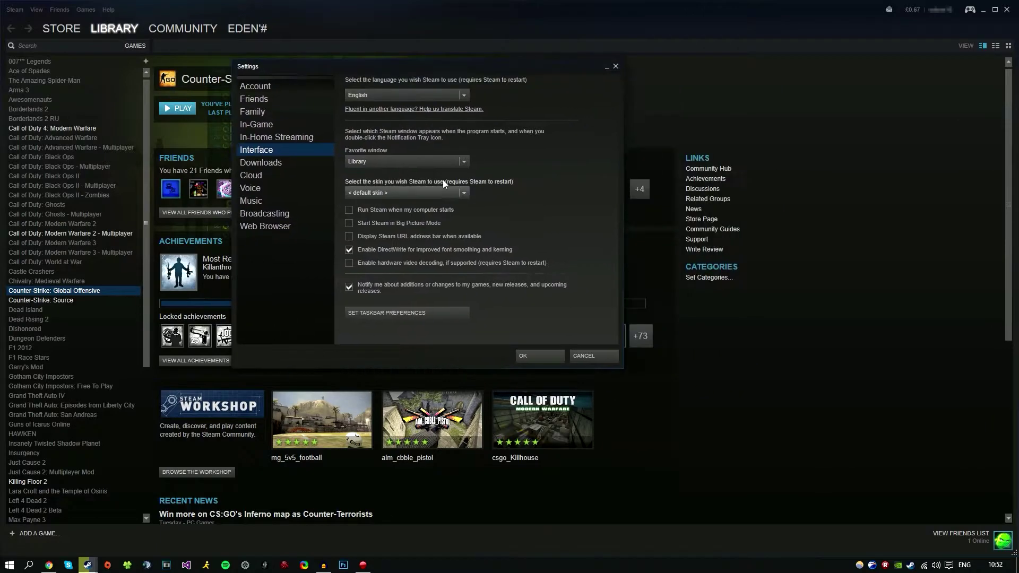
click(380, 192)
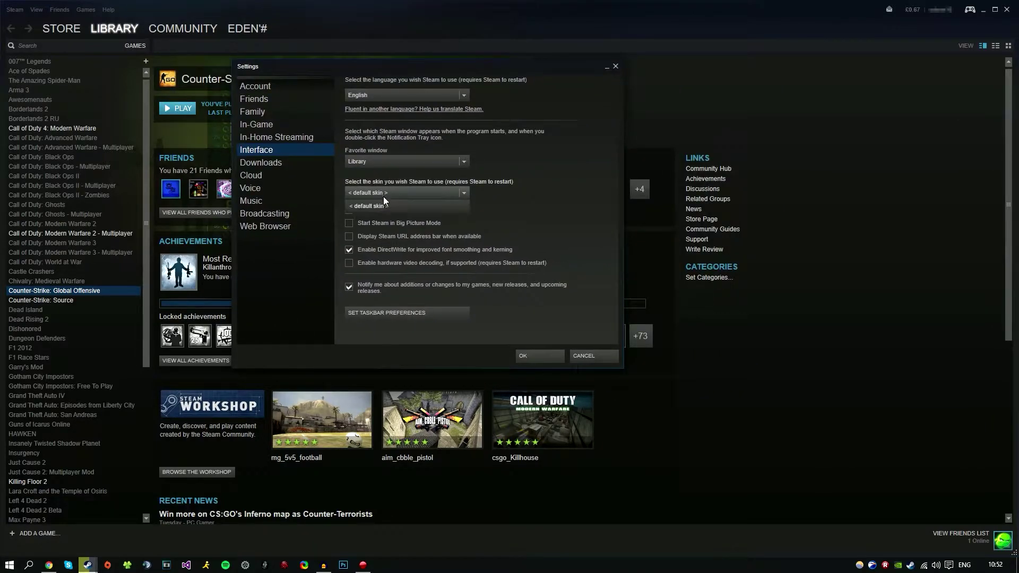
click(488, 192)
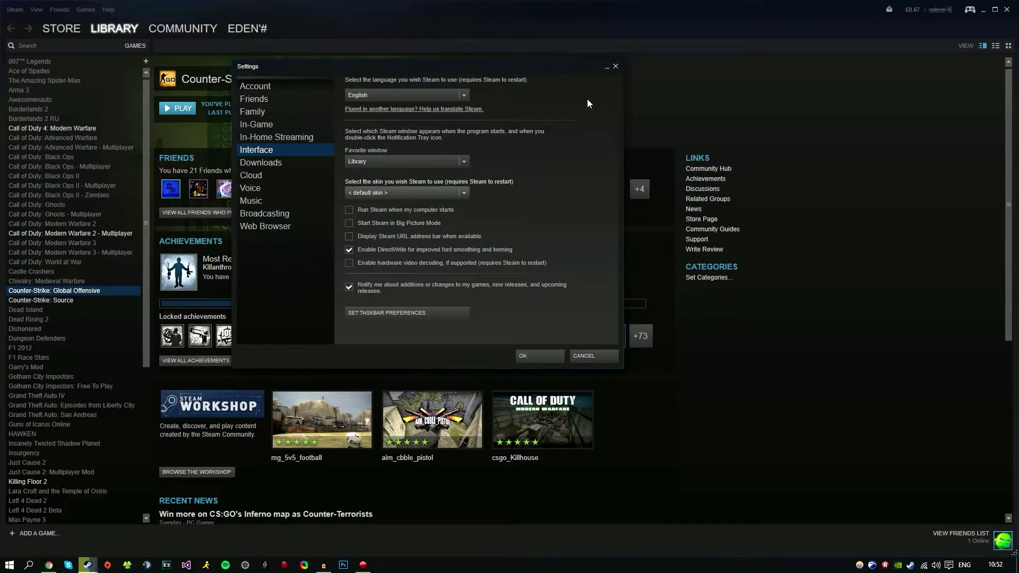
click(615, 66)
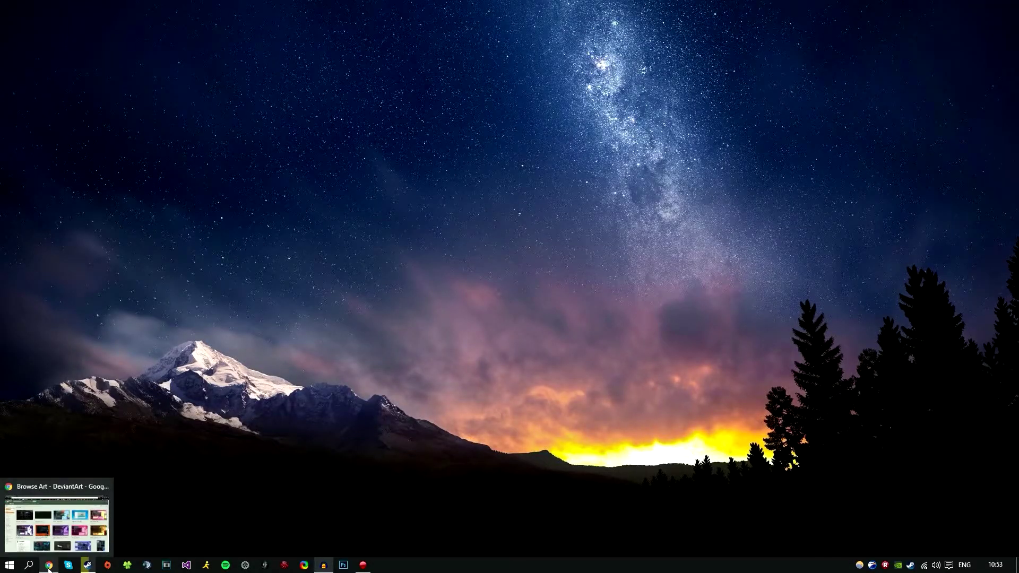
Switch to the browser, open the Air for Steam (2015-1012a) skin on DeviantArt and download its ZIP file to the desktop
click(57, 517)
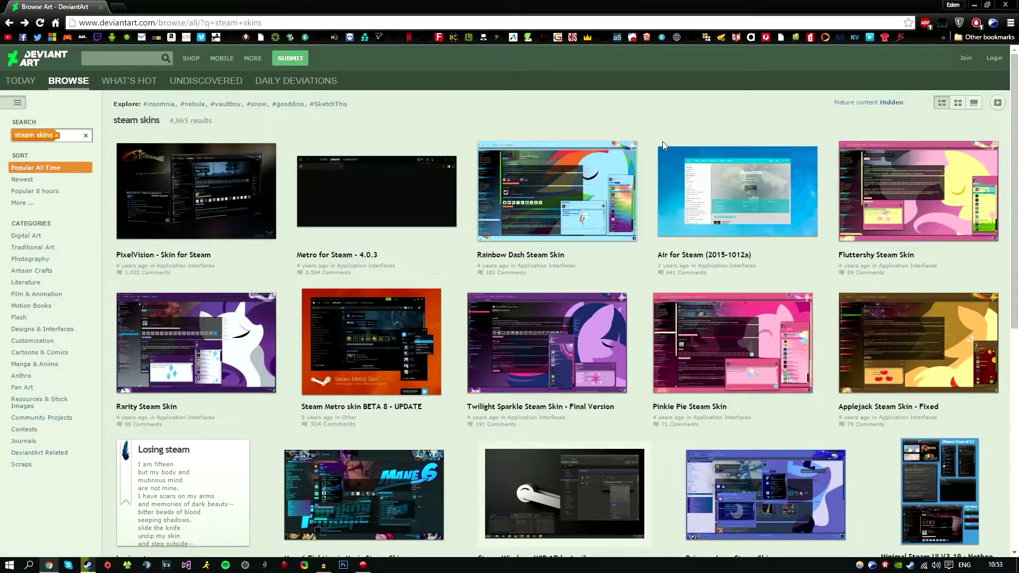
click(705, 215)
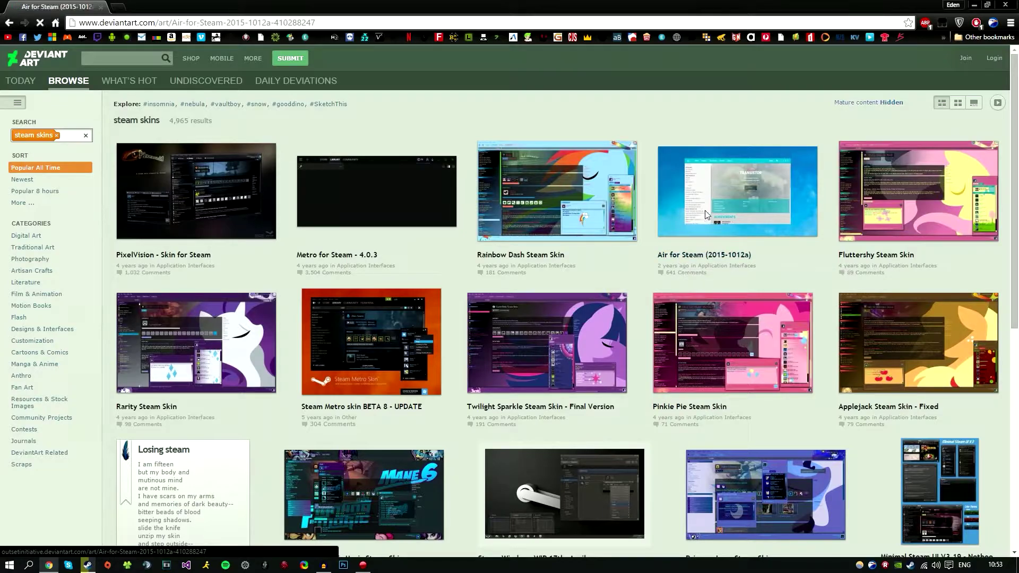
click(441, 289)
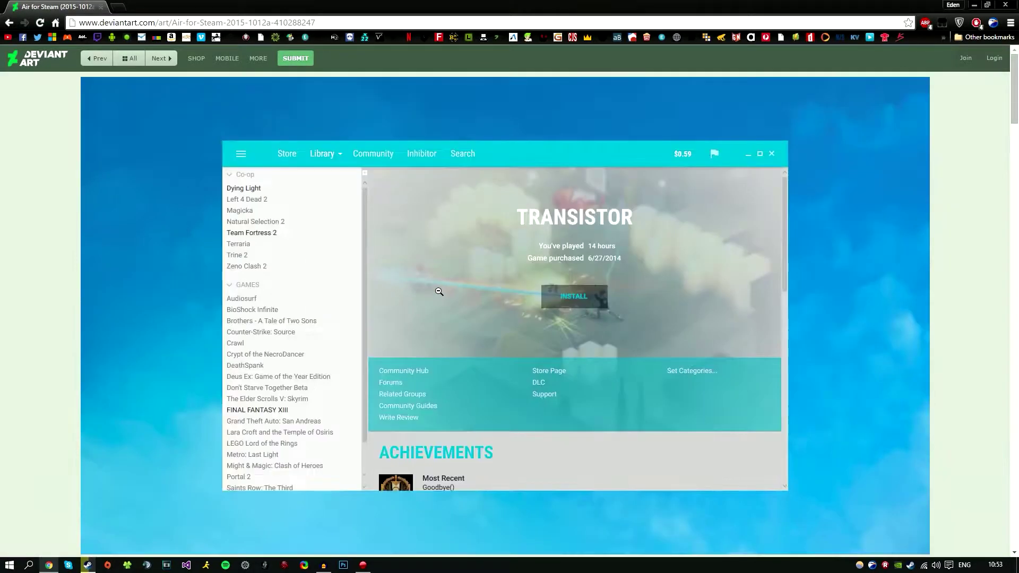
scroll(438, 291, down, 1)
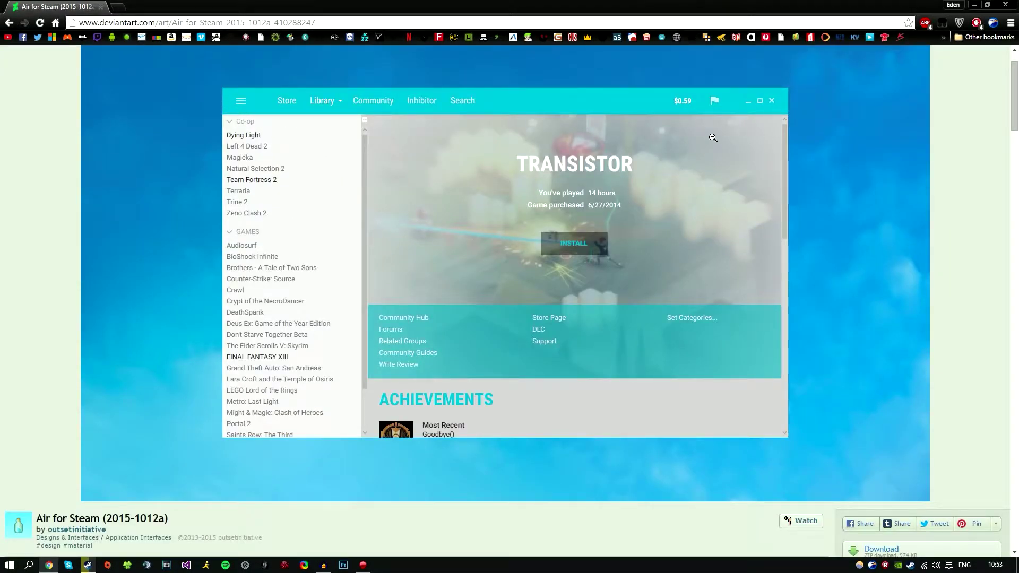
click(466, 237)
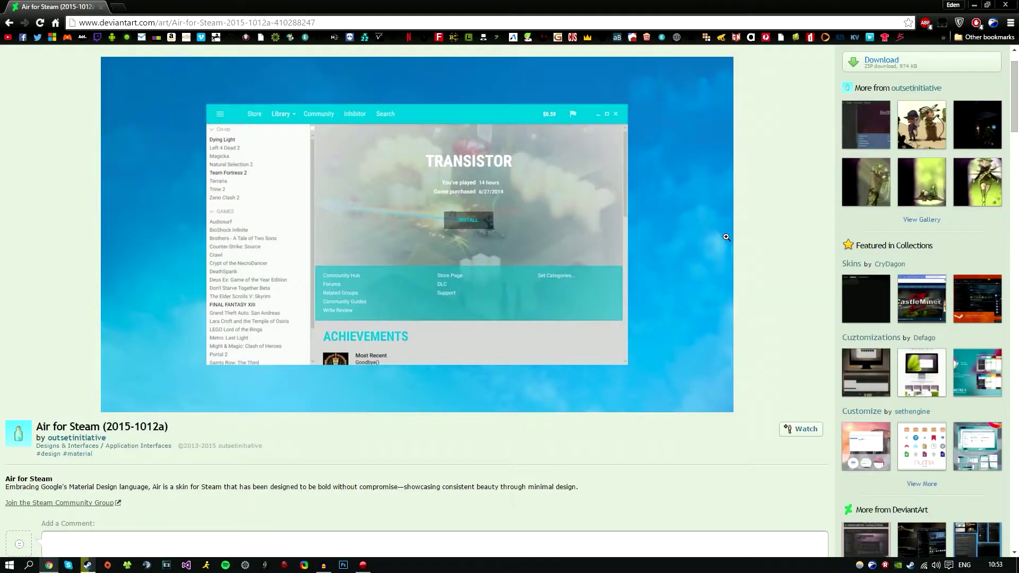
scroll(732, 239, up, 1)
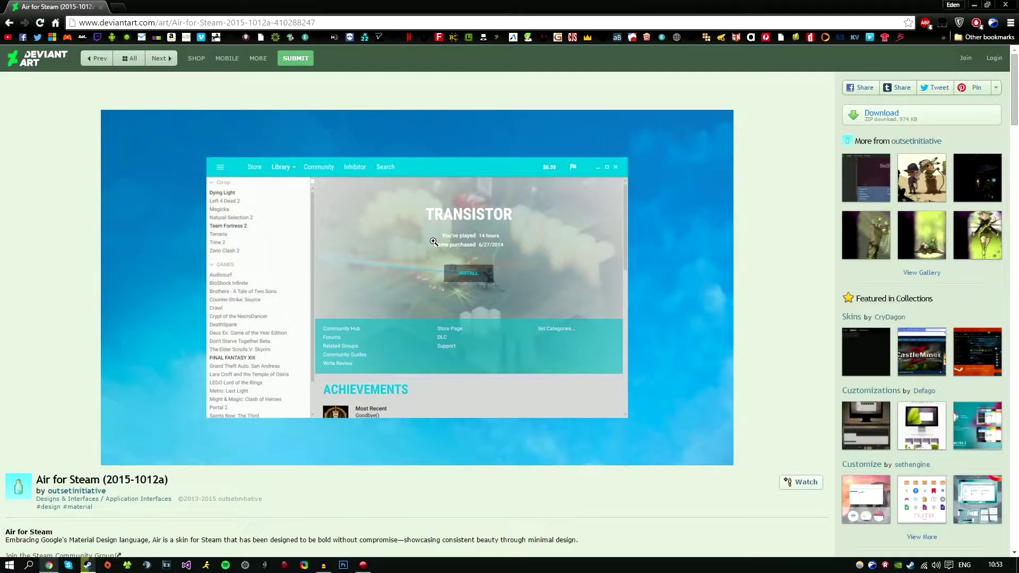
click(884, 115)
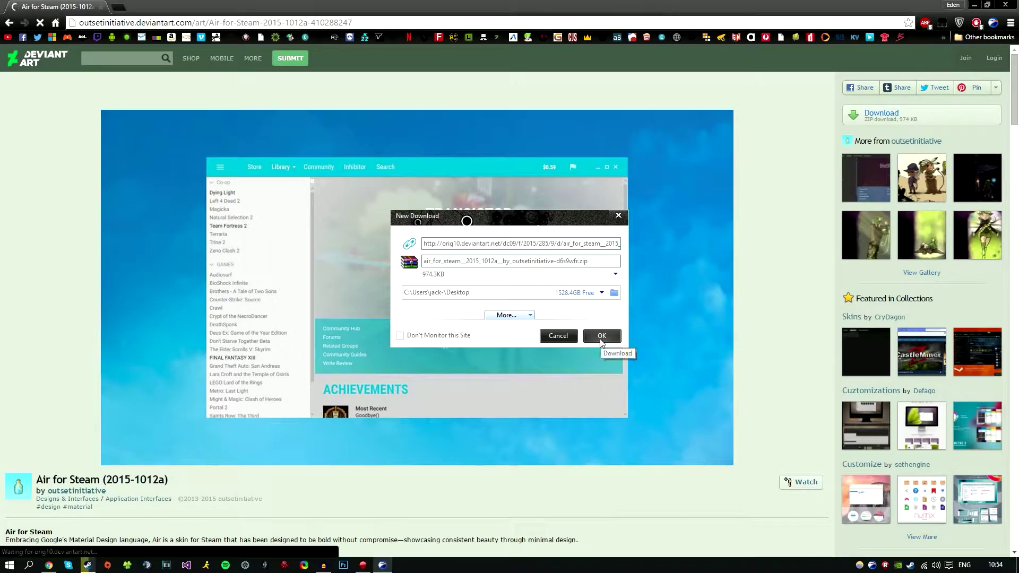
click(601, 335)
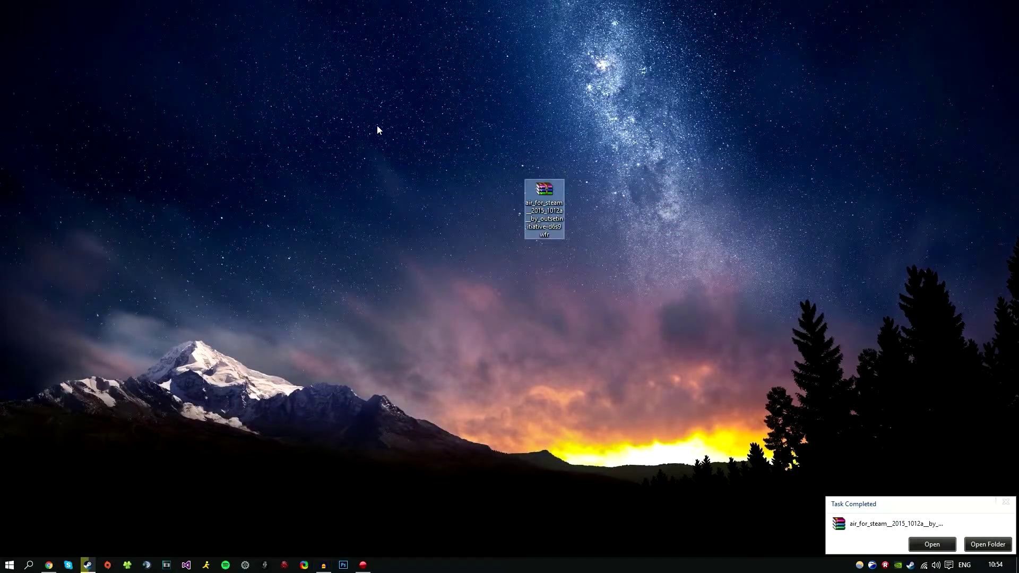
Reposition the downloaded Air for Steam archive on the desktop and extract it into a folder of its own name
drag(376, 126, 657, 259)
drag(544, 212, 387, 168)
right_click(386, 157)
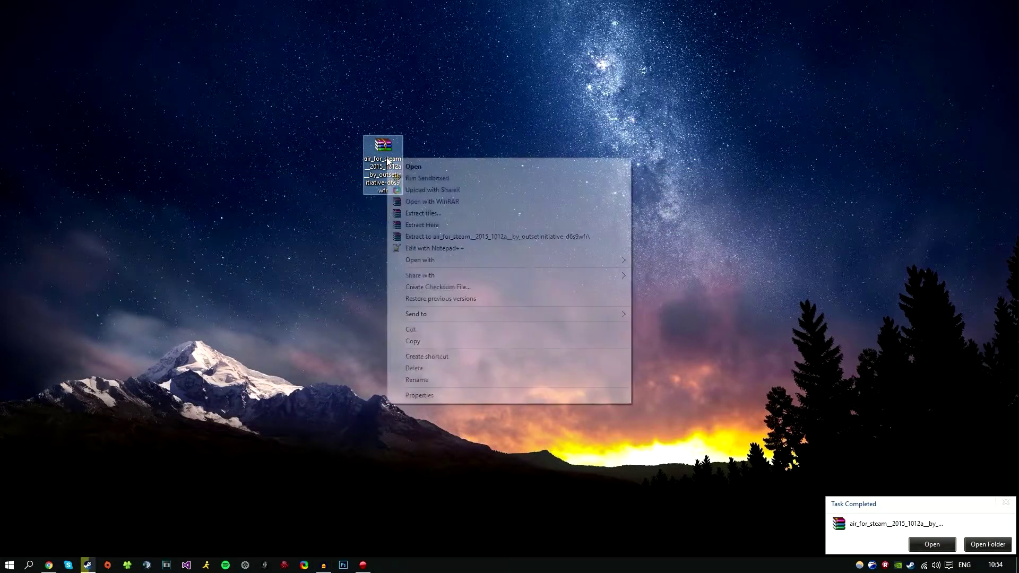
click(431, 237)
Open the extracted Air for Steam folder and go to Air-for-Steam-2015-1012a, +Extras, Fonts
double_click(425, 163)
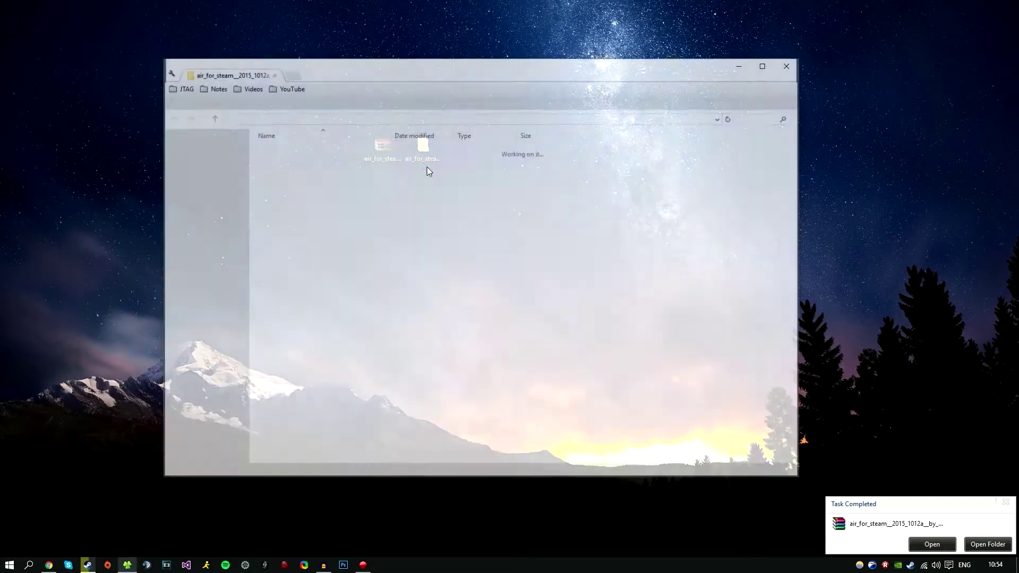
double_click(303, 151)
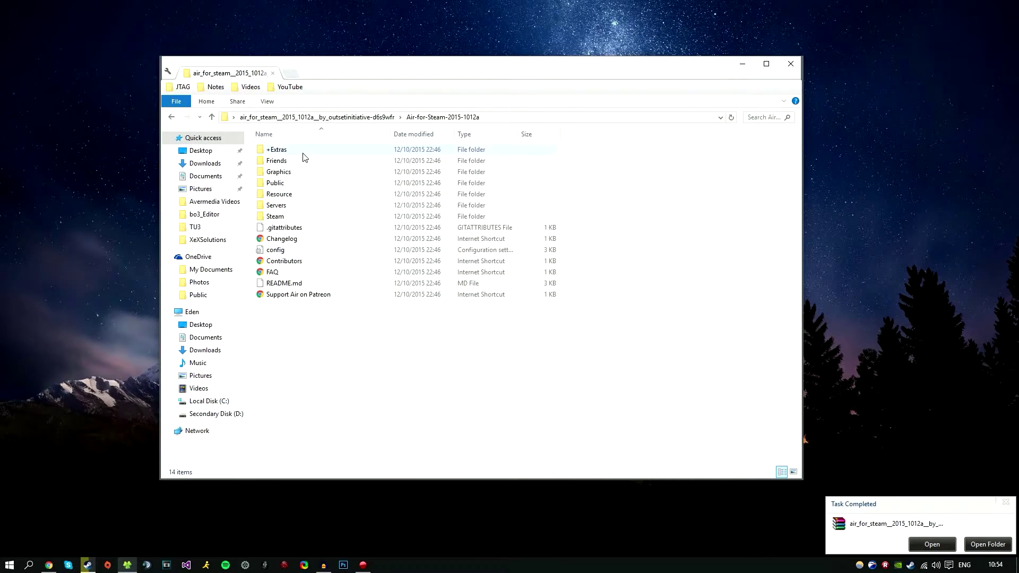
drag(313, 355, 304, 154)
click(309, 345)
double_click(277, 149)
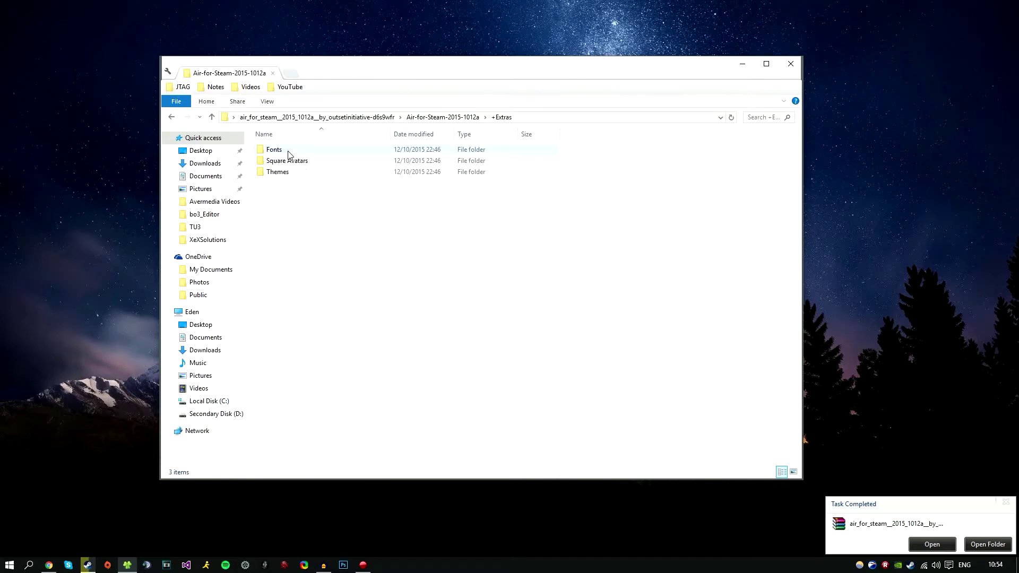
double_click(288, 152)
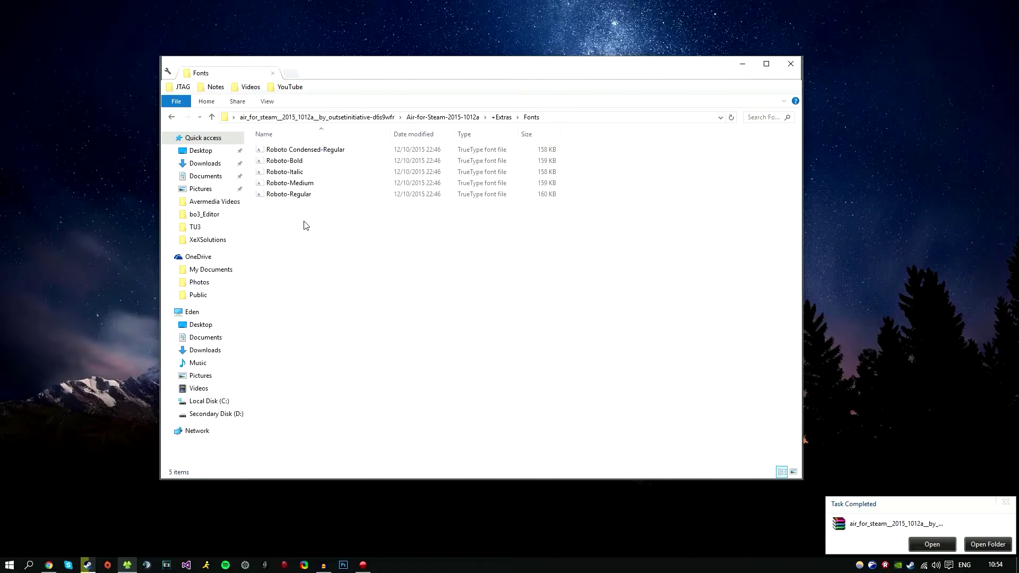
Install all the Roboto font files in the Fonts folder, replacing already installed versions for all current items
drag(319, 257, 307, 125)
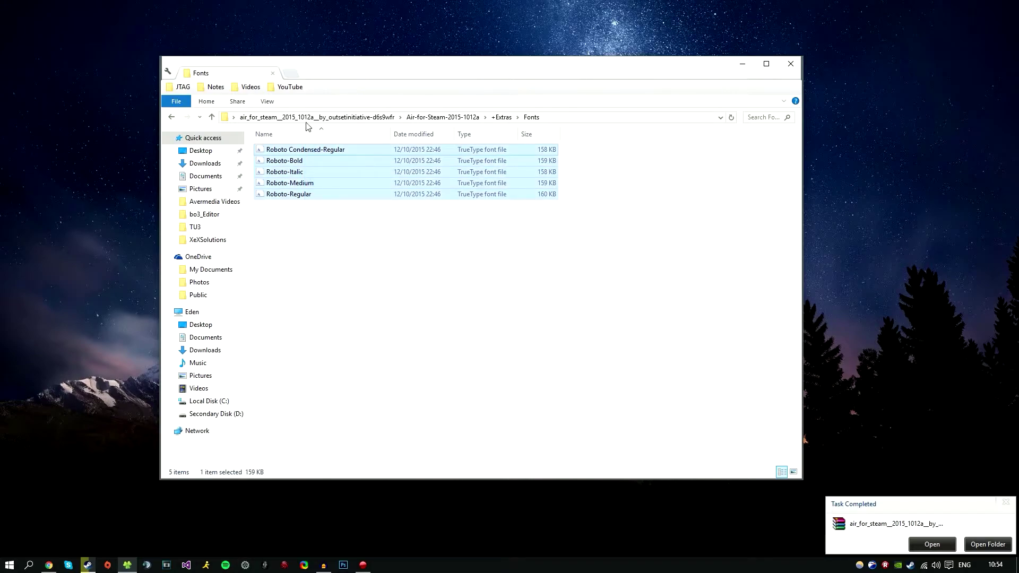
right_click(308, 161)
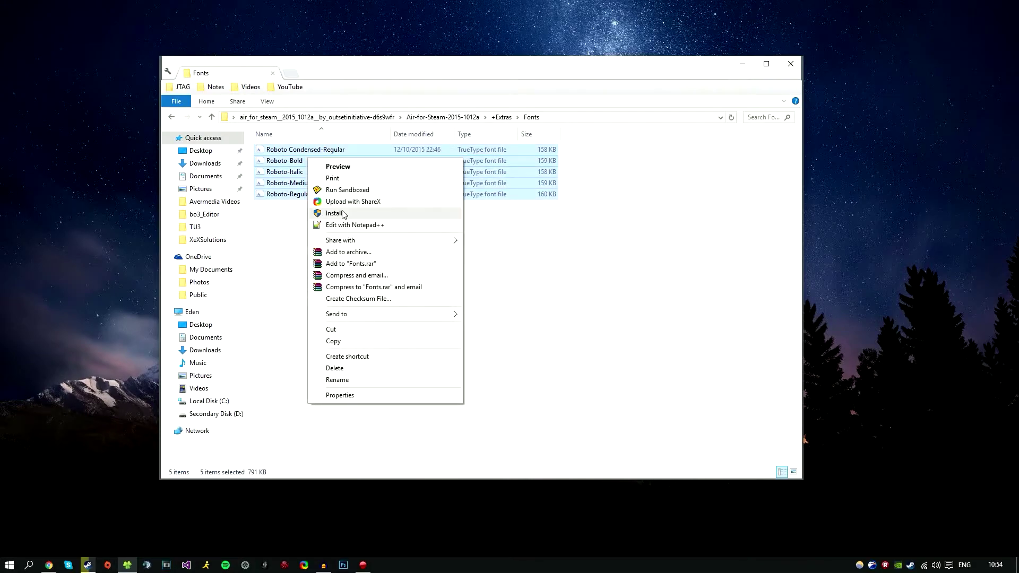
click(333, 212)
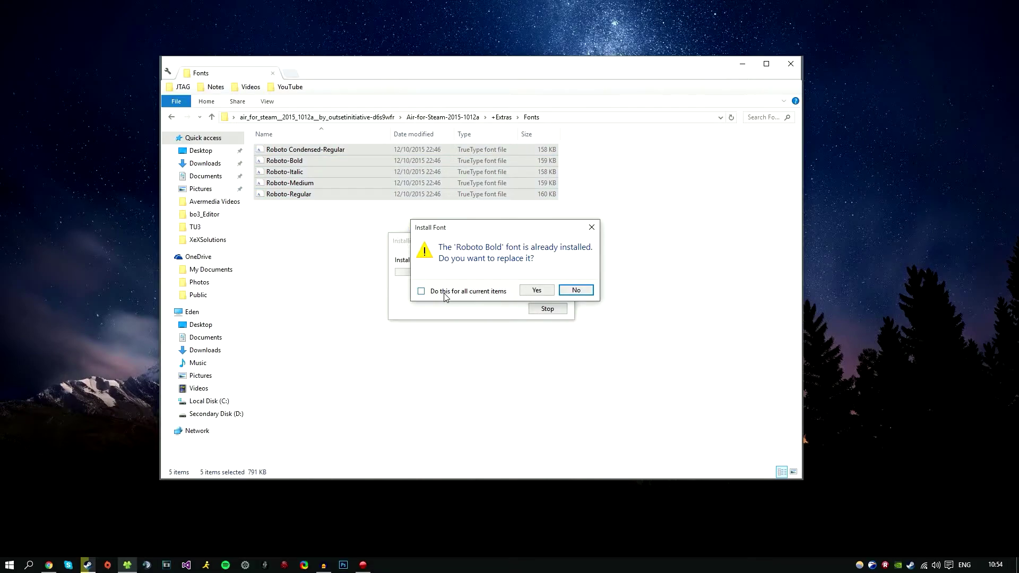
click(460, 297)
click(536, 290)
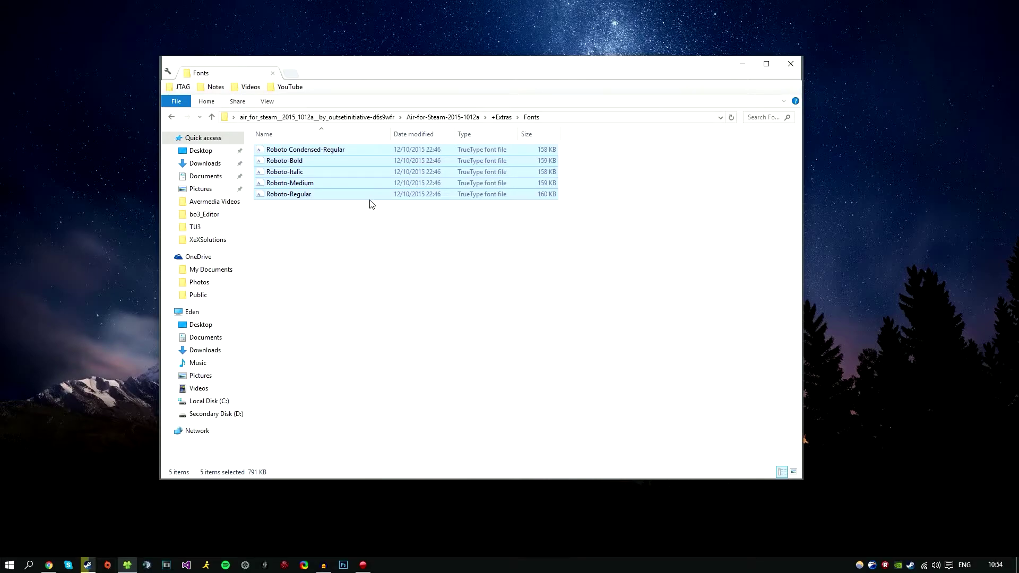
Go back to the Air-for-Steam-2015-1012a folder and delete its +Extras folder
key(alt+Left)
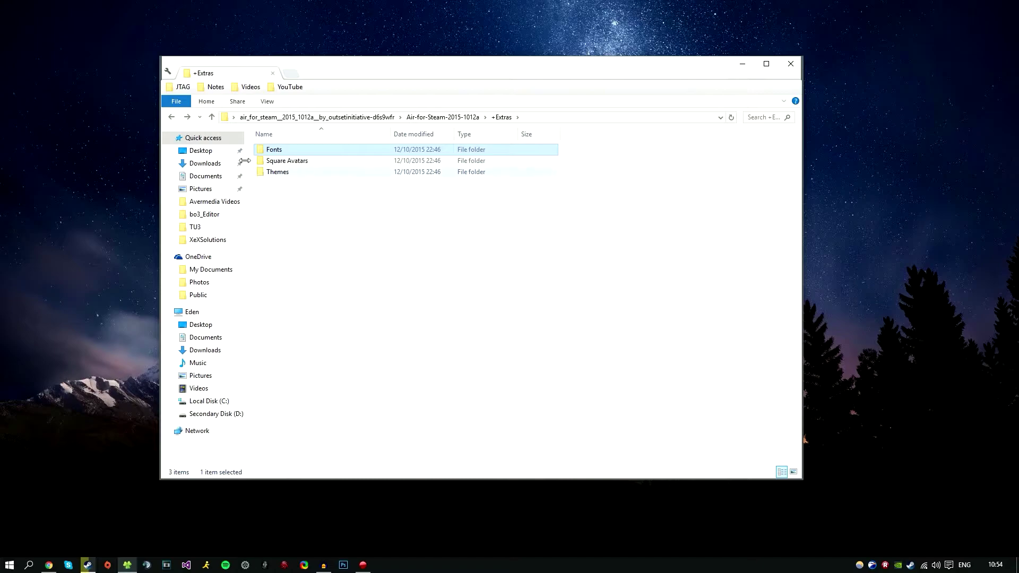
click(171, 116)
right_click(271, 151)
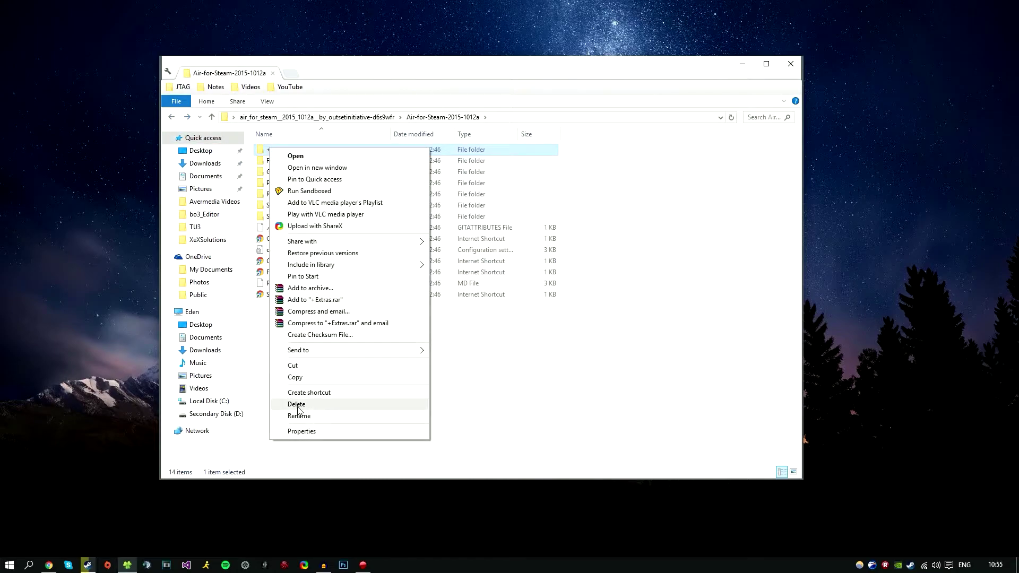
click(297, 405)
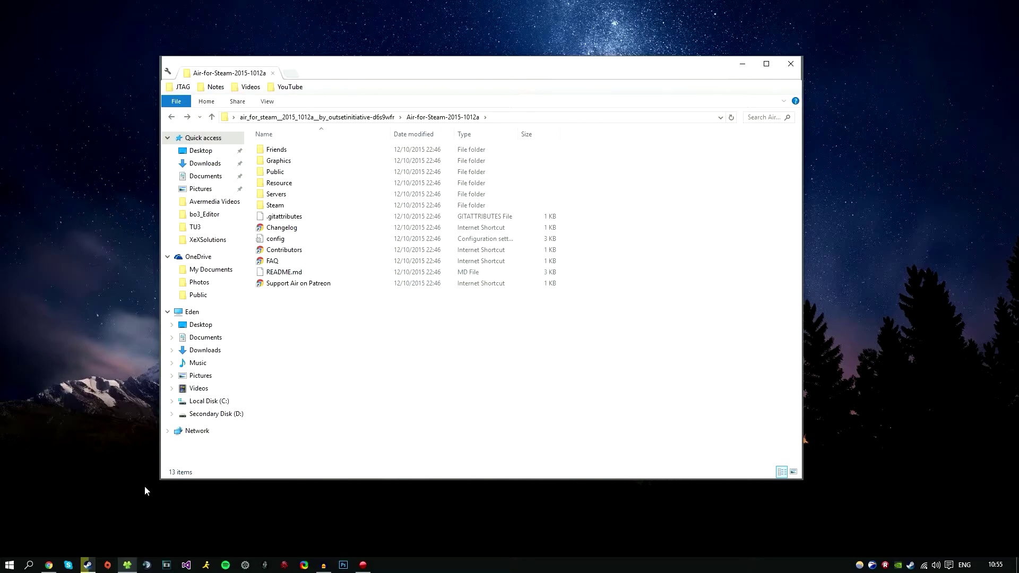
Open the Steam program's file location from its shortcut properties, and close the properties dialog
right_click(88, 565)
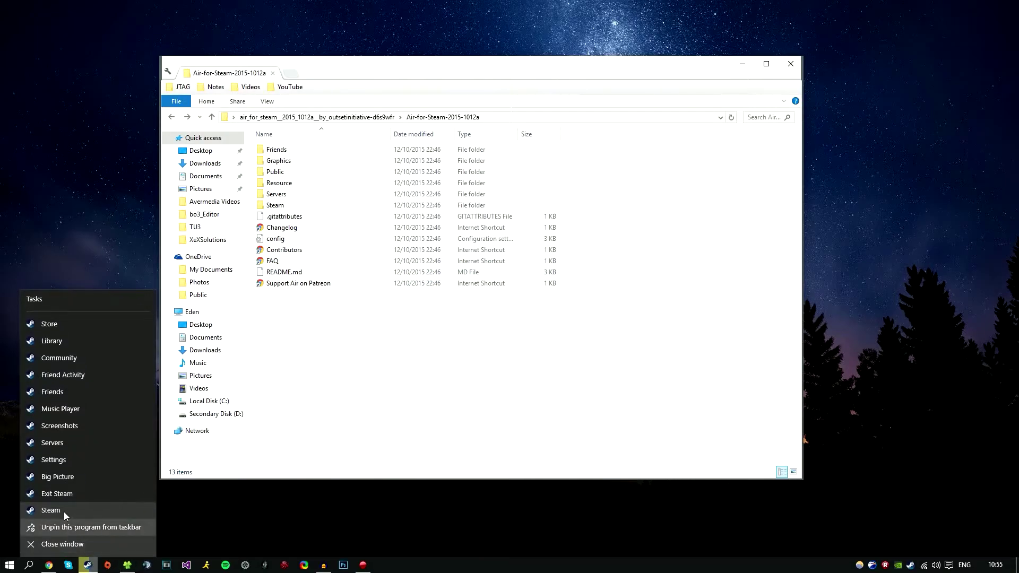
right_click(63, 512)
click(88, 503)
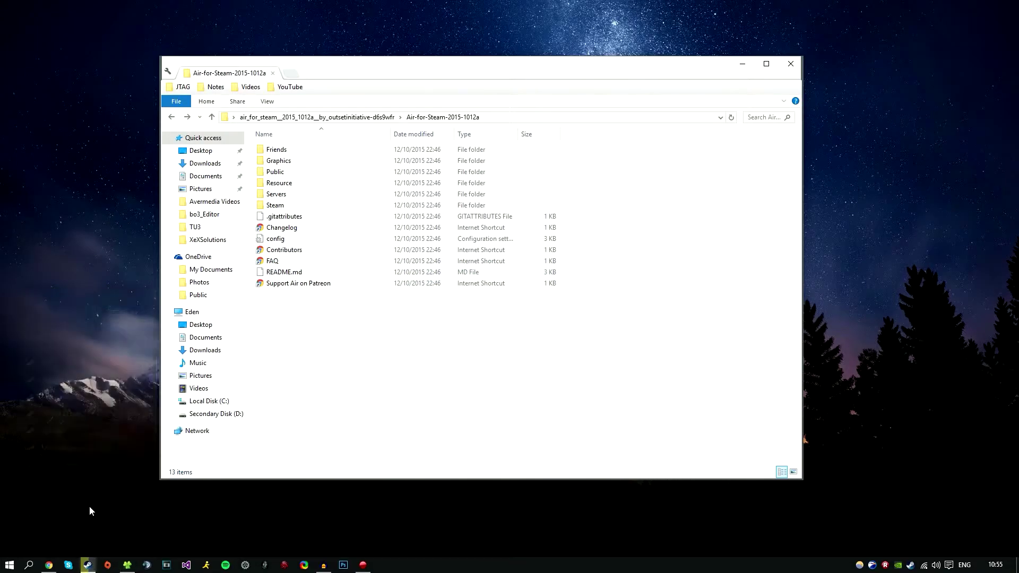
click(151, 466)
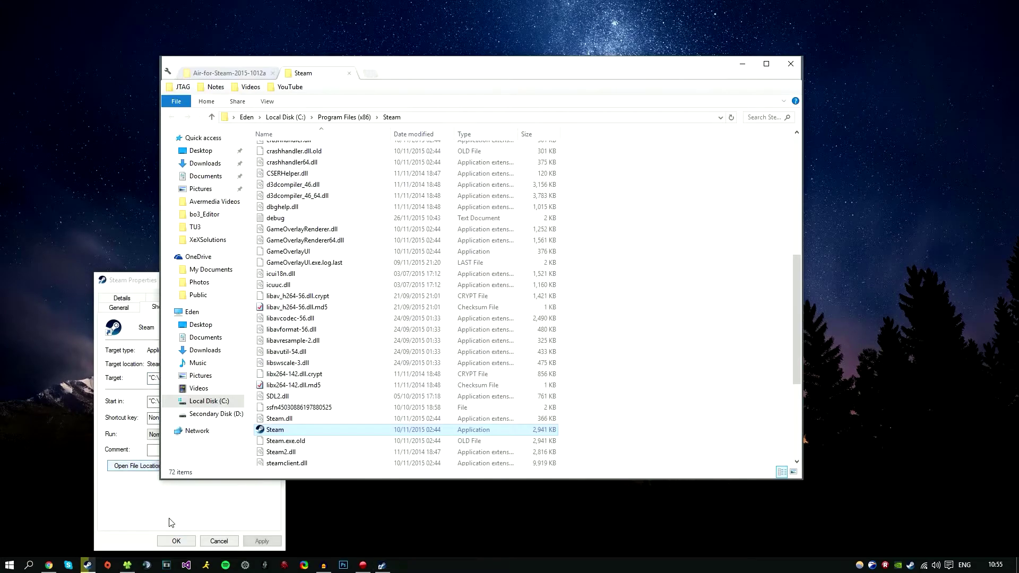
click(176, 541)
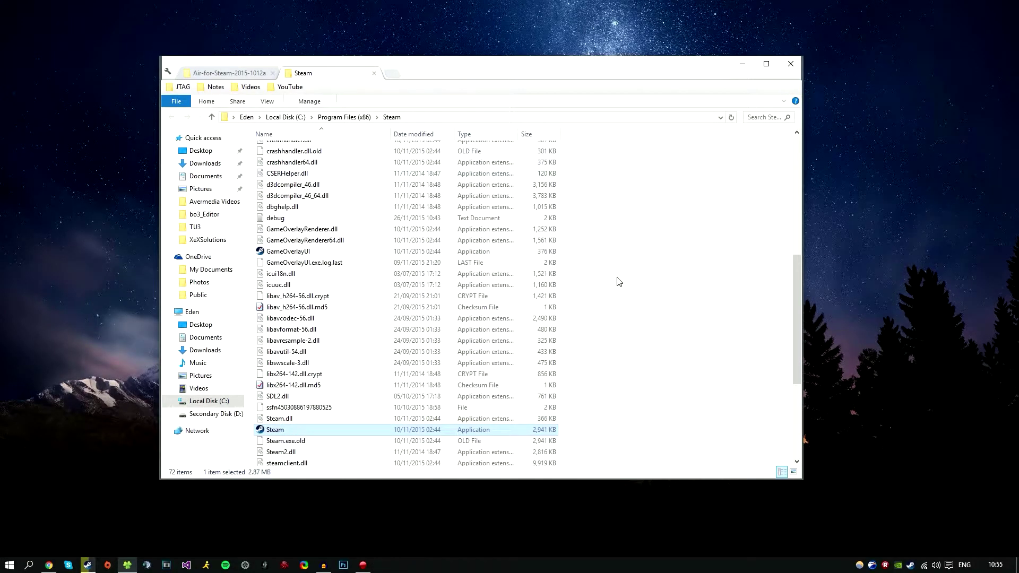
Open the skins folder inside the Steam installation folder and detach it into a separate window beside the Air skin folder
scroll(618, 284, up, 9)
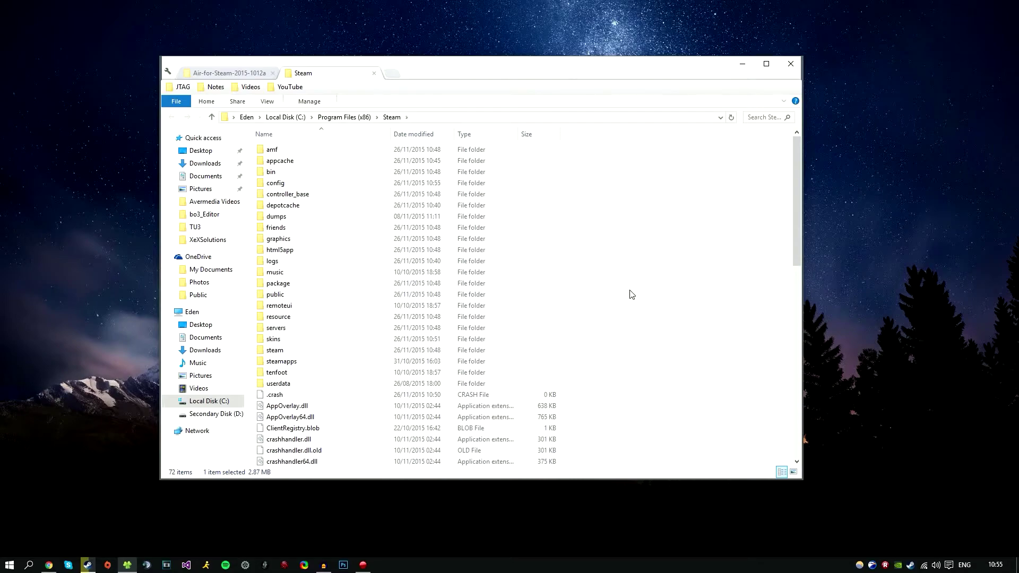
double_click(291, 340)
drag(313, 72, 563, 45)
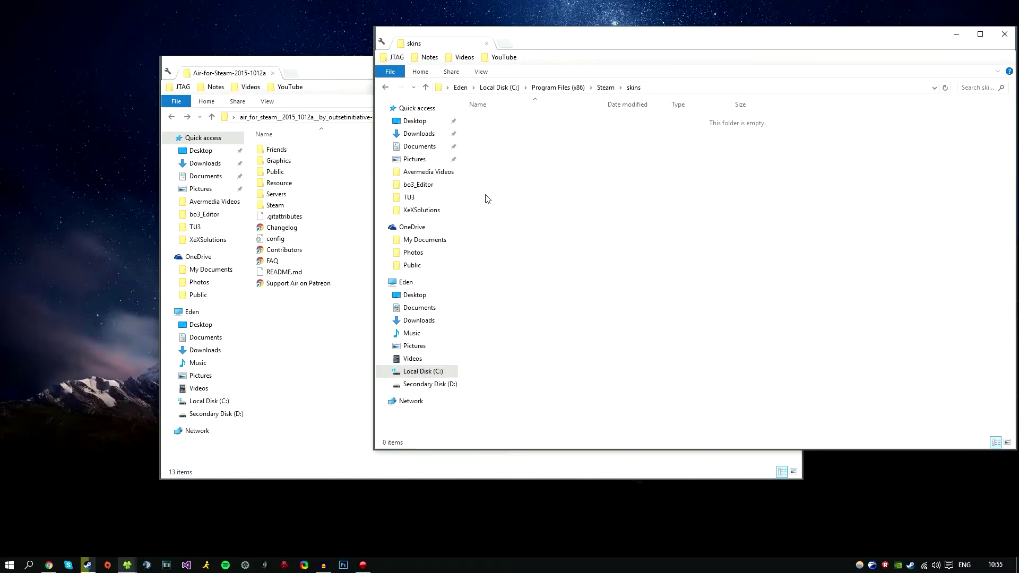
Create a new folder named "Air Skin" inside Steam's skins folder
right_click(544, 199)
mouse_move(595, 325)
click(700, 325)
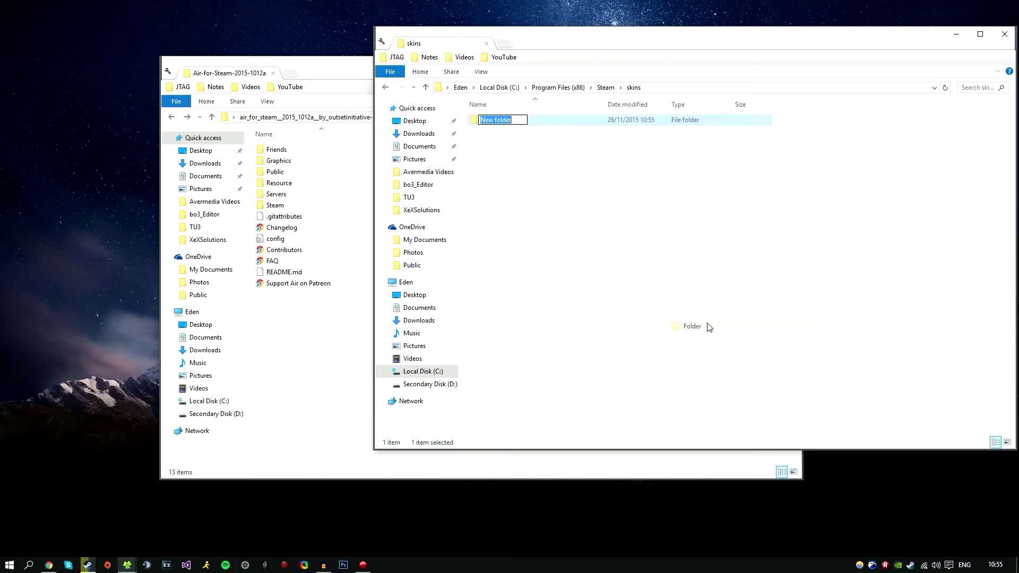
text(Air Skin)
key(Return)
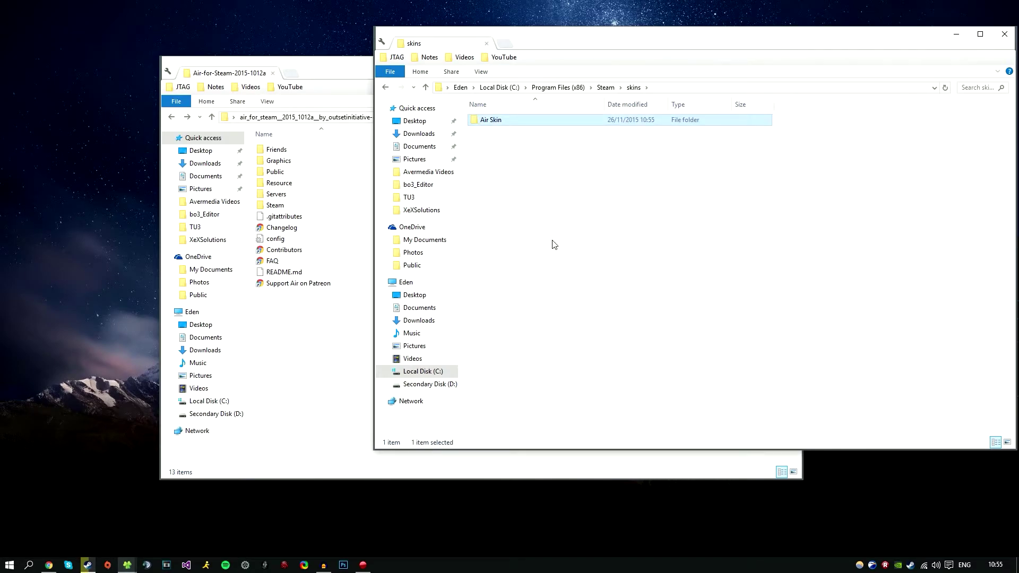
Move all the files and folders from the Air-for-Steam-2015-1012a folder into the Air Skin folder, and close the window
double_click(508, 126)
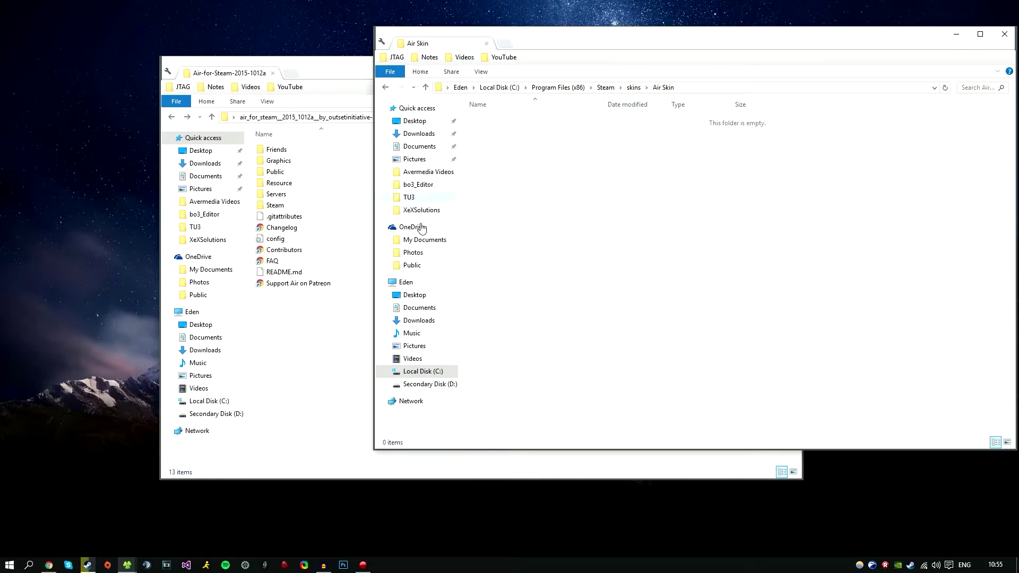
click(329, 341)
key(ctrl+a)
drag(312, 187, 932, 216)
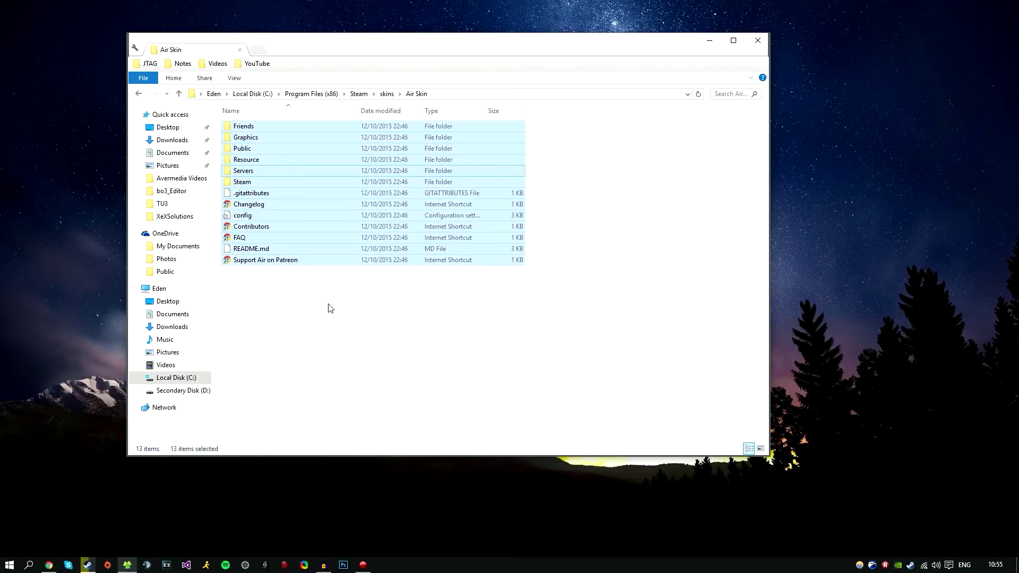
click(329, 304)
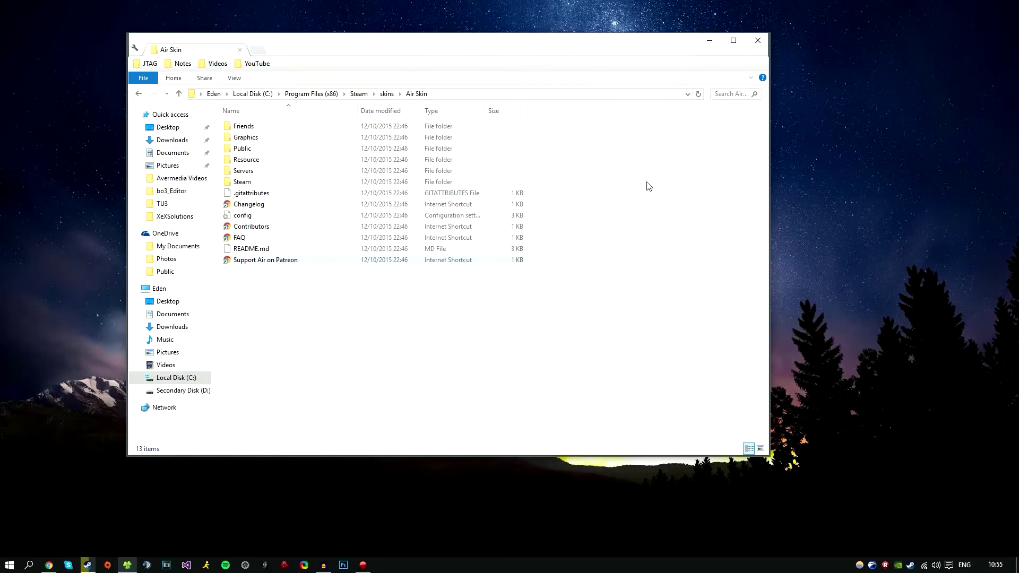
click(757, 40)
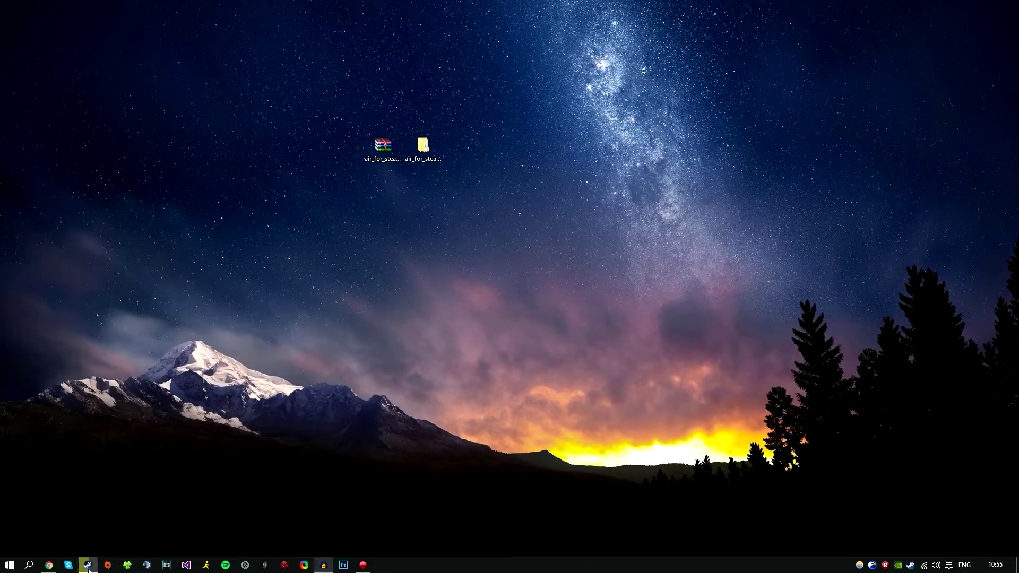
Switch to Steam, set its skin to Air Skin in the interface settings, and restart Steam to apply it
click(88, 565)
click(15, 10)
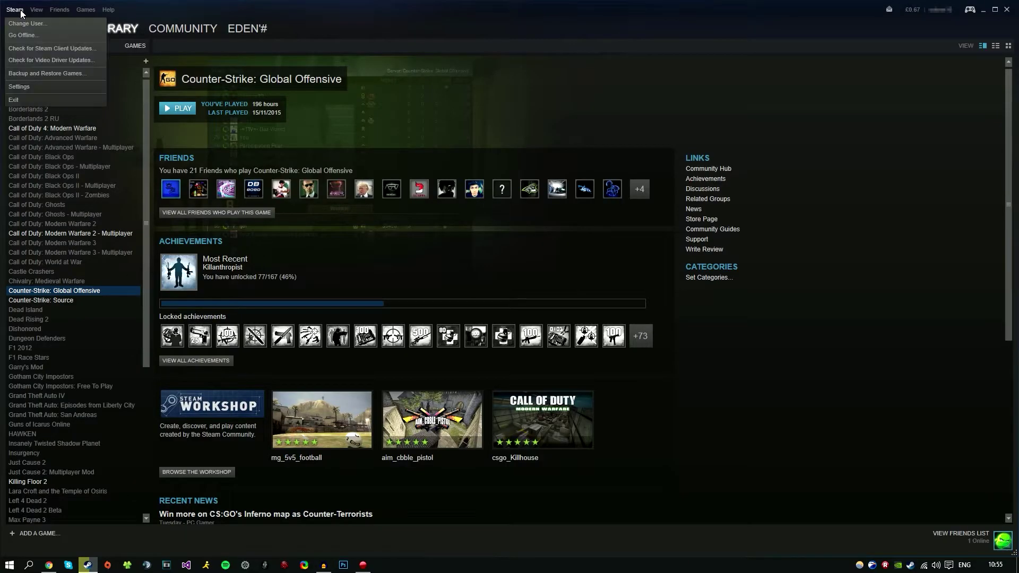
click(23, 73)
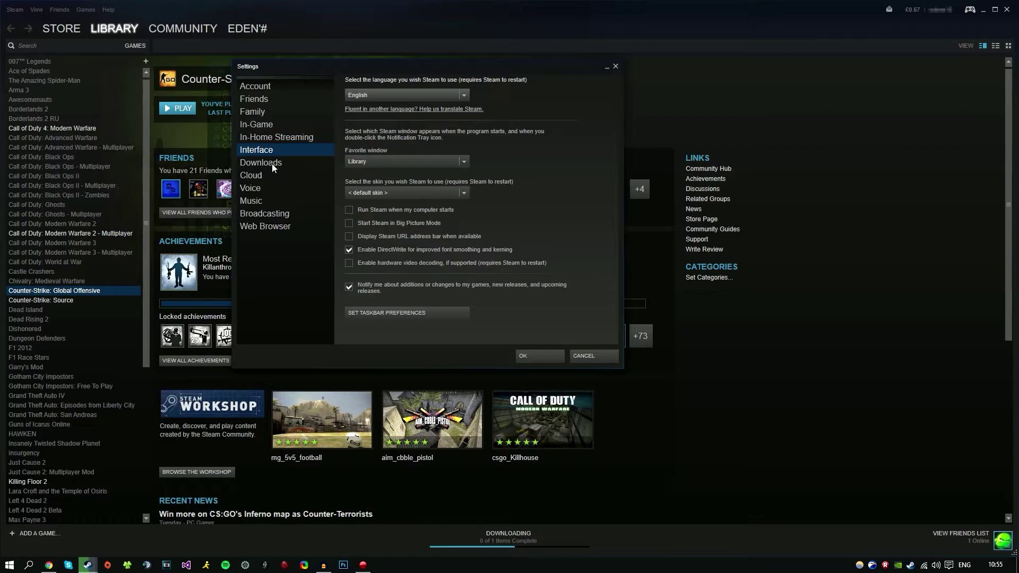
click(394, 190)
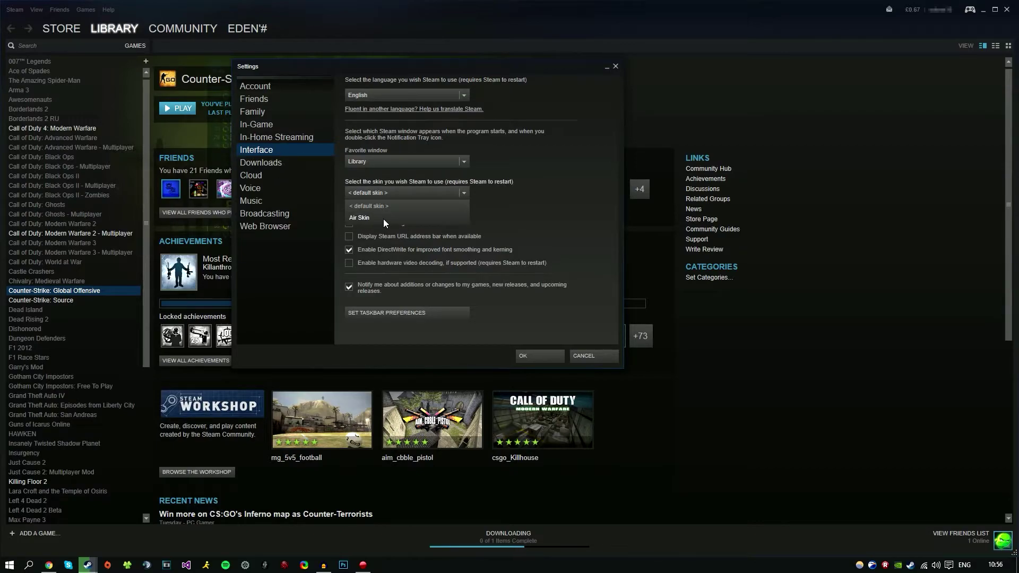
click(382, 218)
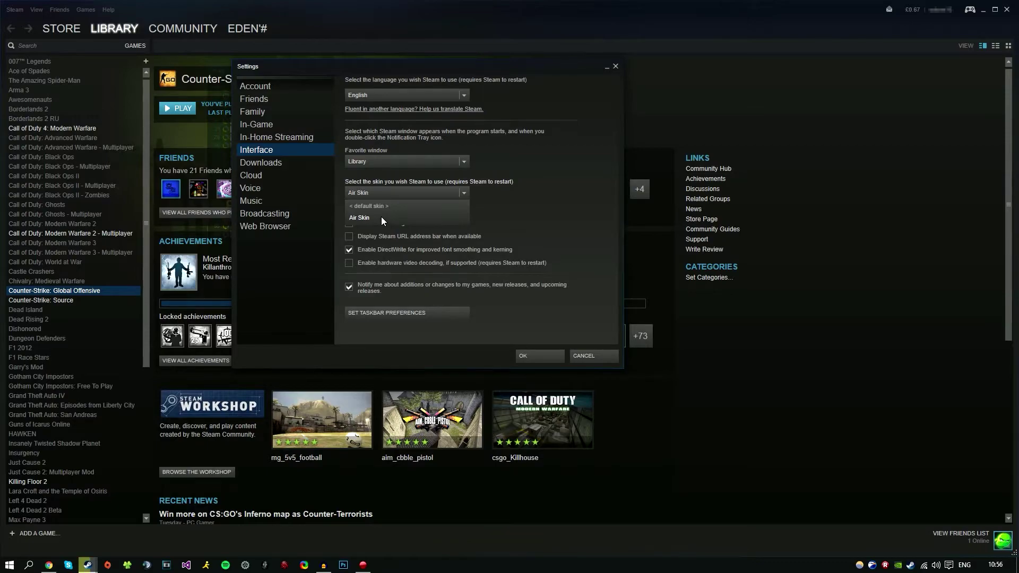
click(533, 358)
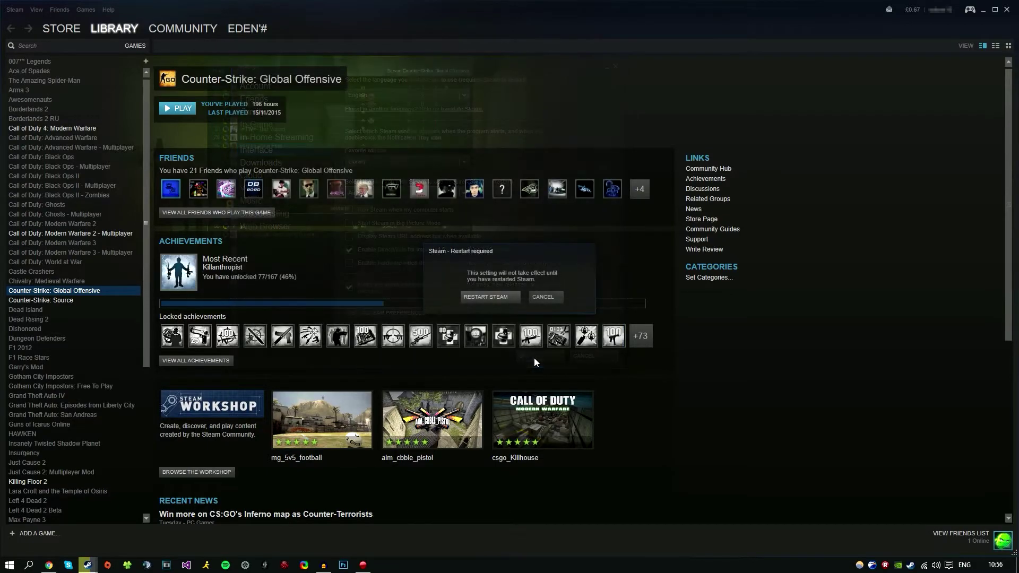
click(480, 297)
drag(378, 232, 654, 358)
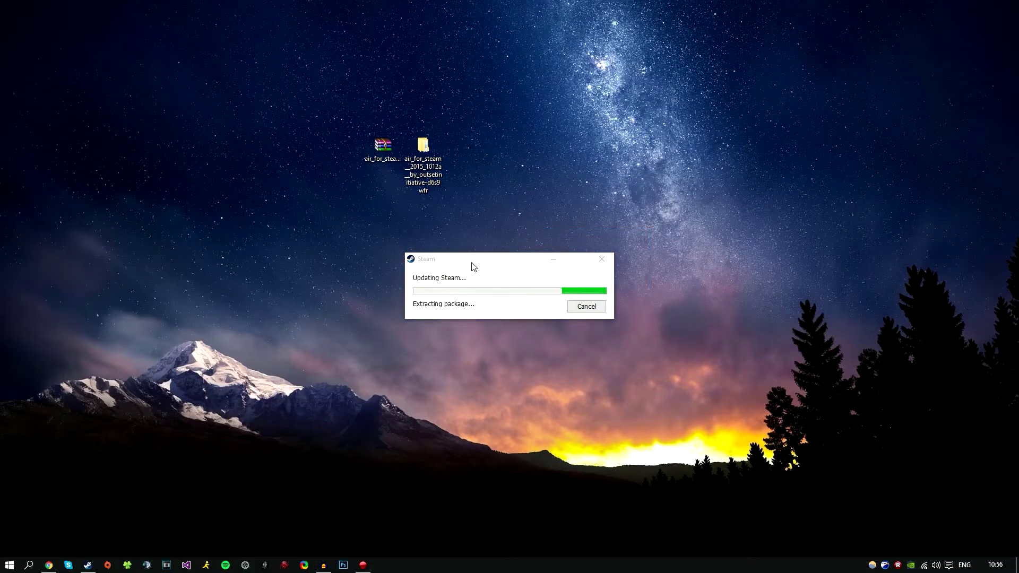
drag(470, 264, 209, 188)
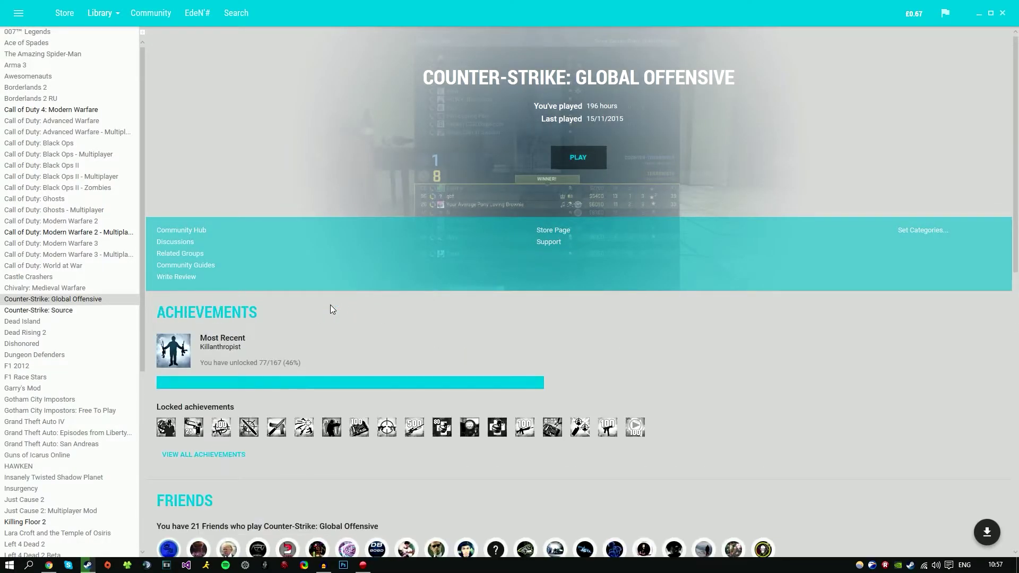
Examine the Air skin's library view, notifications list and main menu
drag(141, 88, 307, 75)
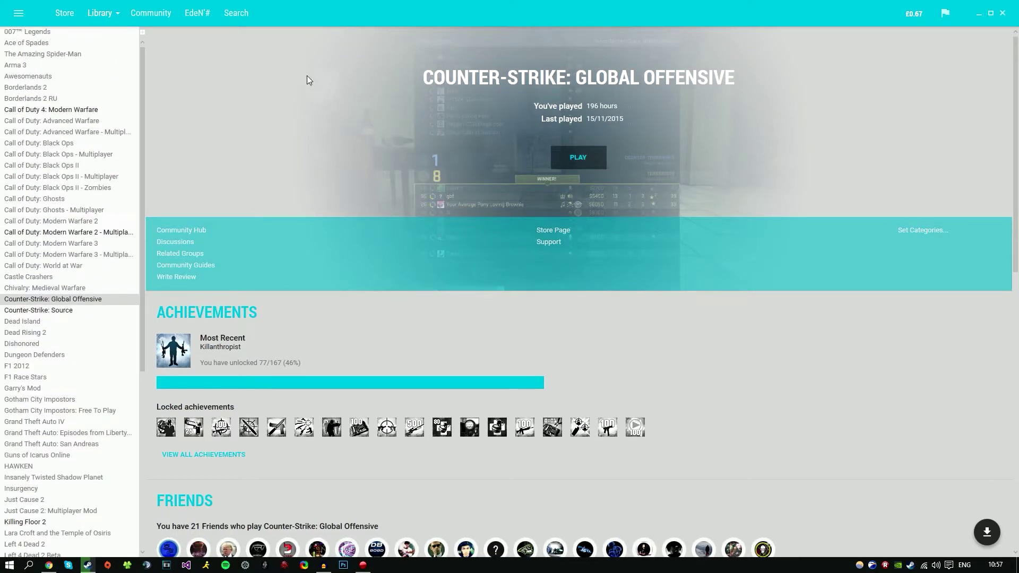
click(946, 14)
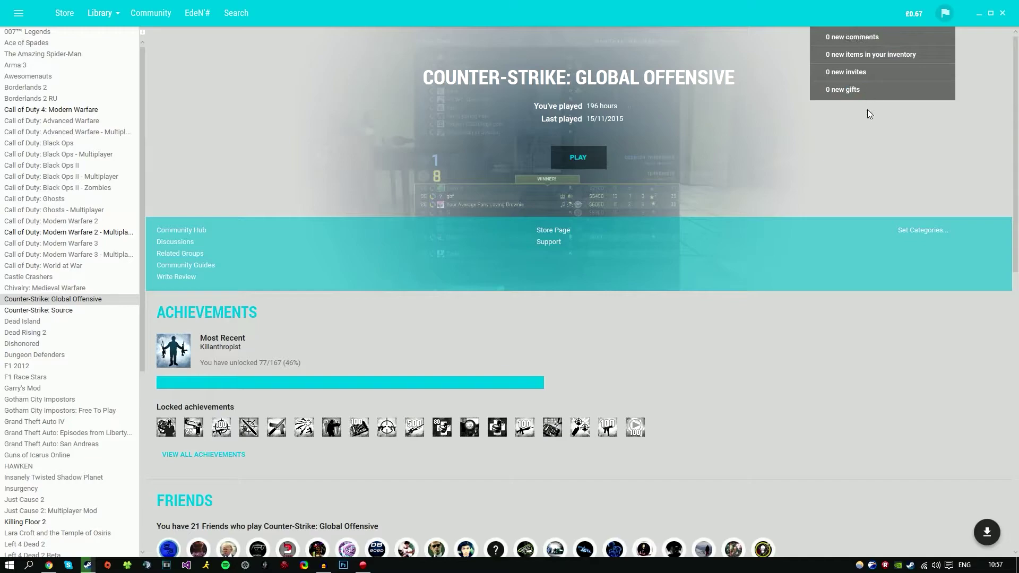
click(869, 153)
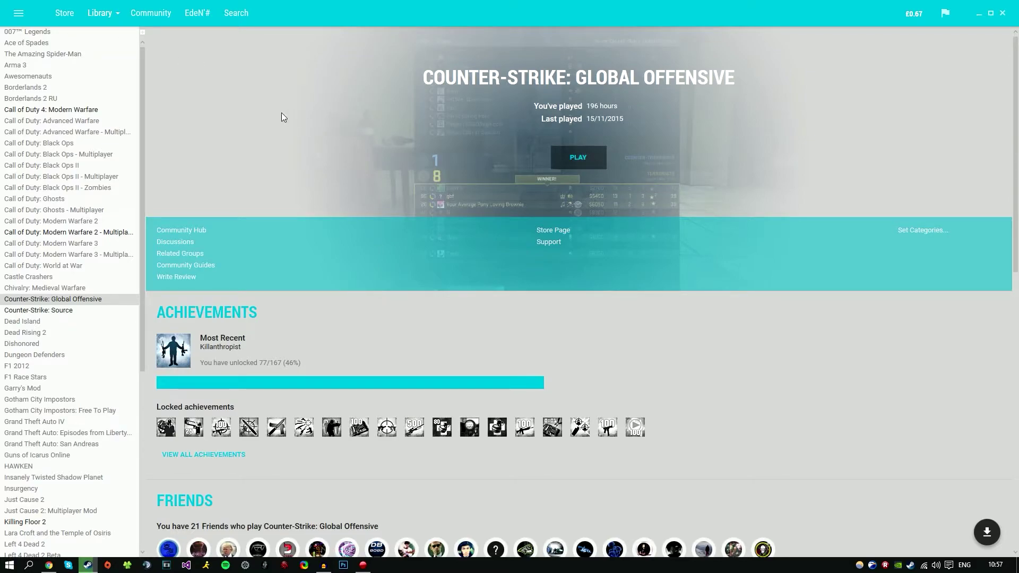
click(13, 14)
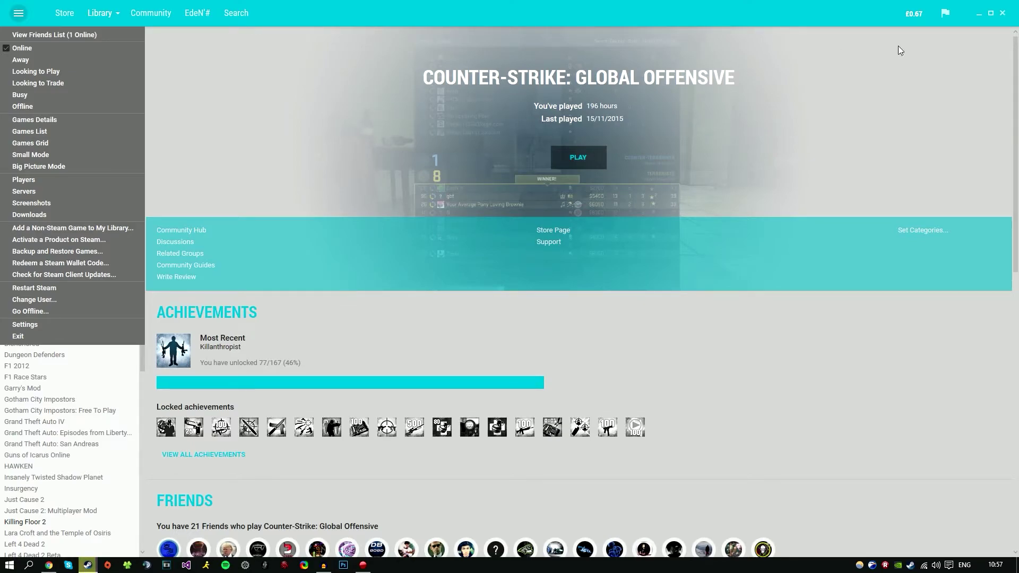
Minimize Steam, return to the steam skins results in the browser, and download Metro for Steam - 4.0.3 to the desktop
click(979, 10)
click(48, 564)
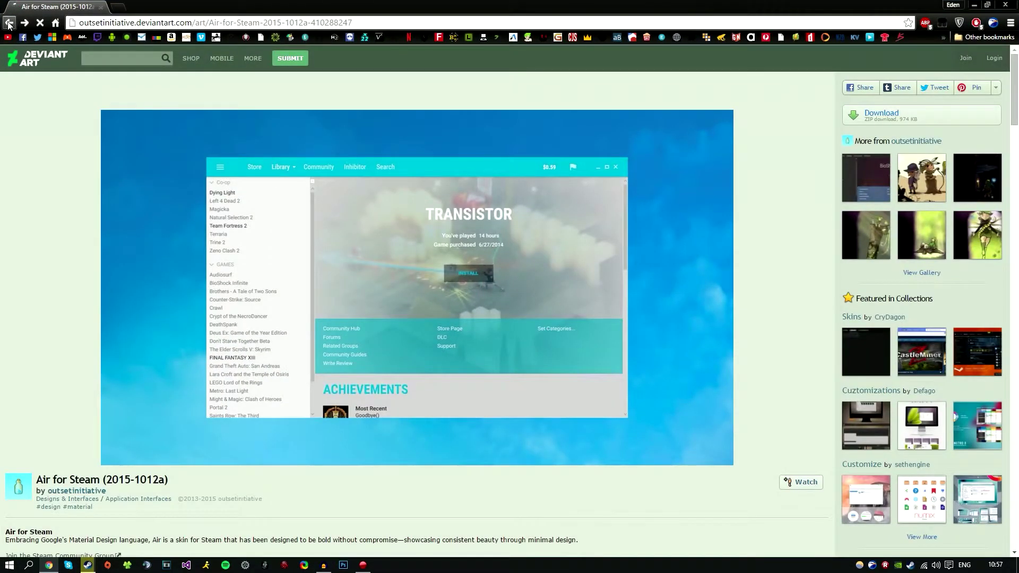
click(9, 22)
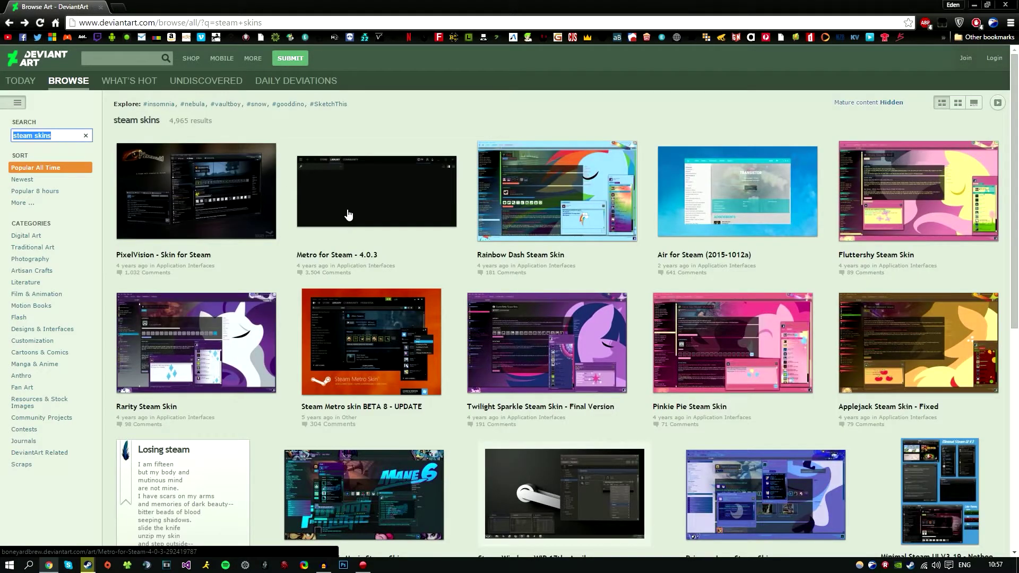
click(348, 214)
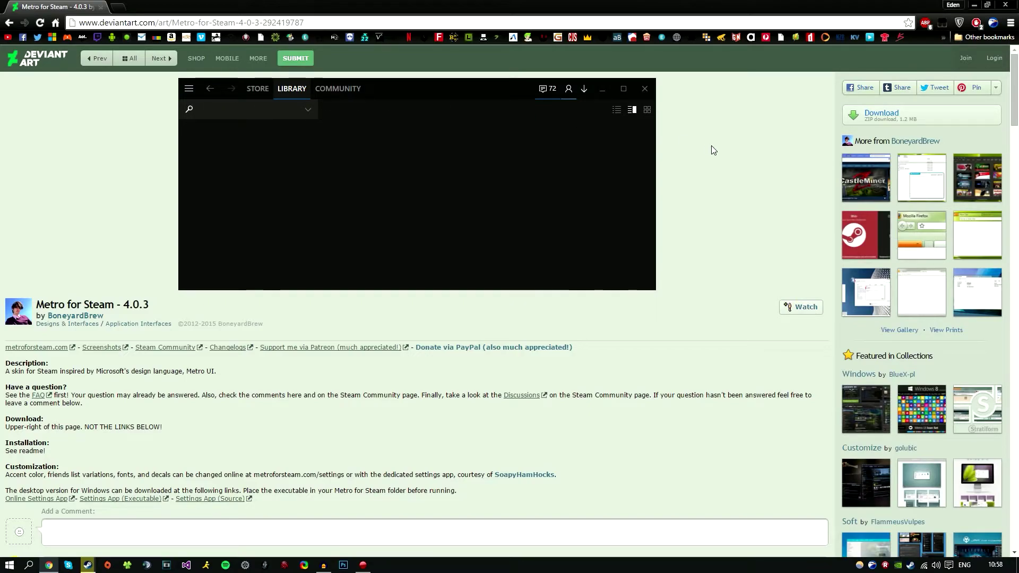
click(886, 114)
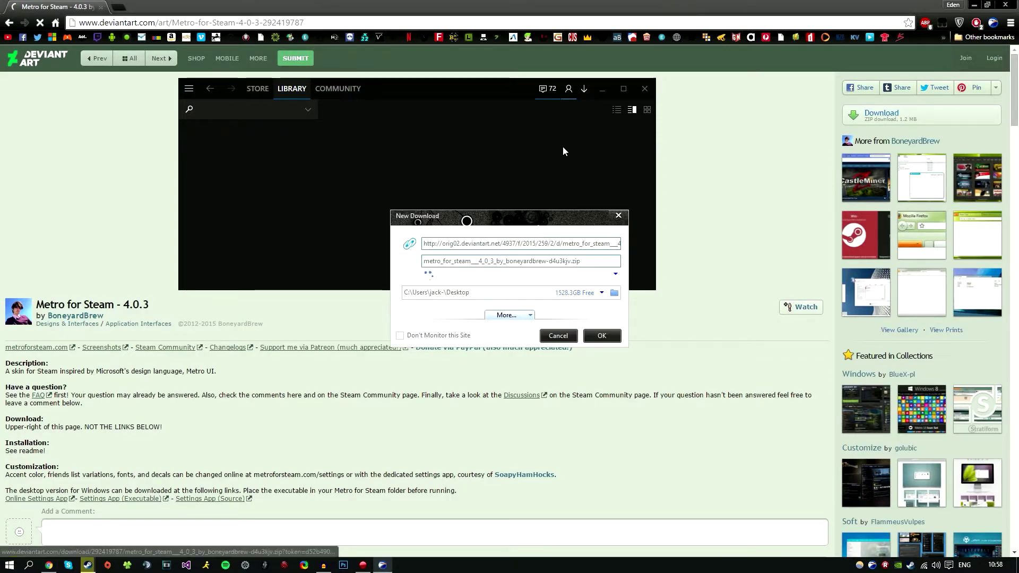
click(591, 340)
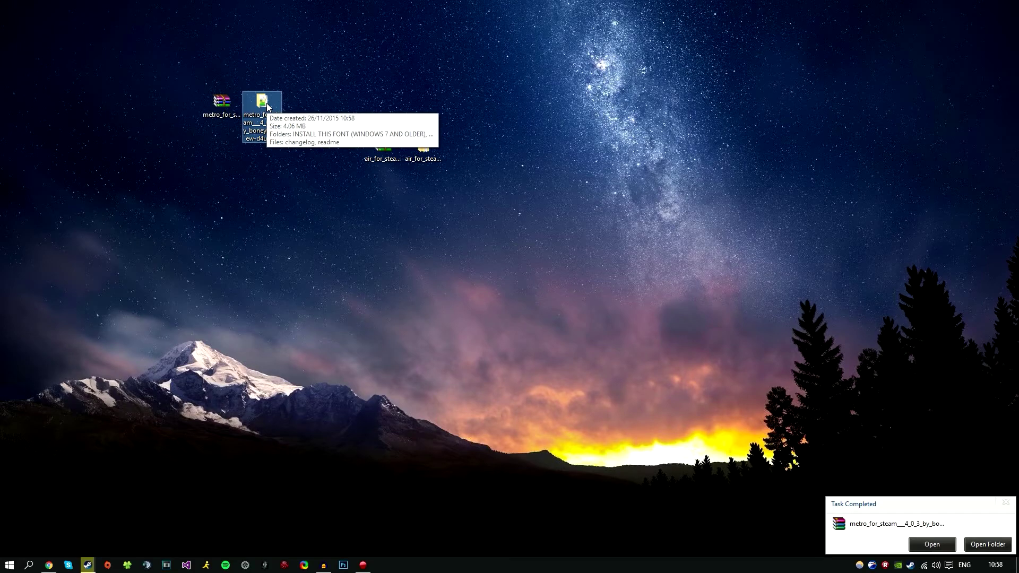
Install the segoeuisl font from the extracted Metro for Steam download, replacing the already installed version
double_click(260, 102)
double_click(281, 127)
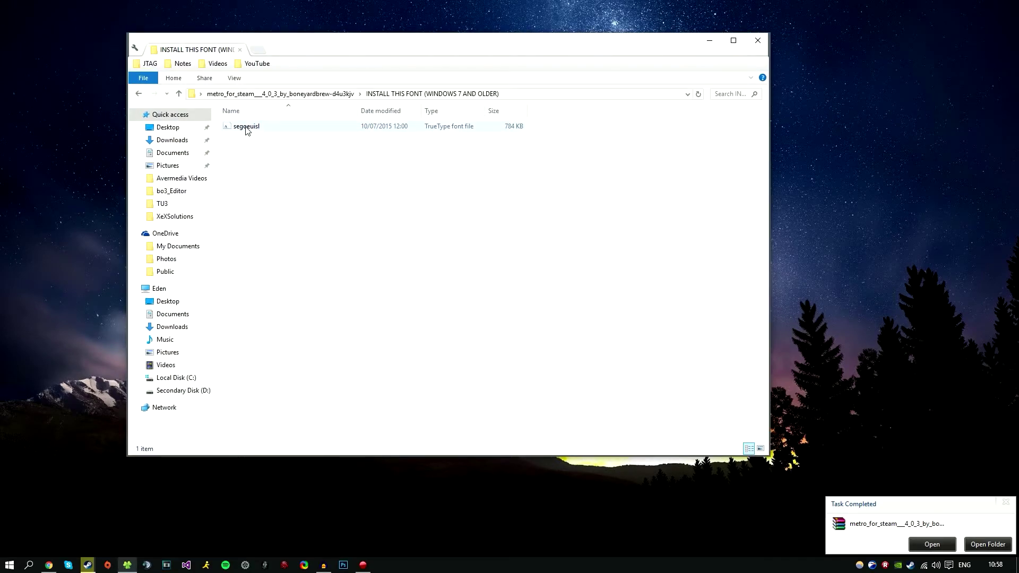
right_click(246, 129)
click(274, 184)
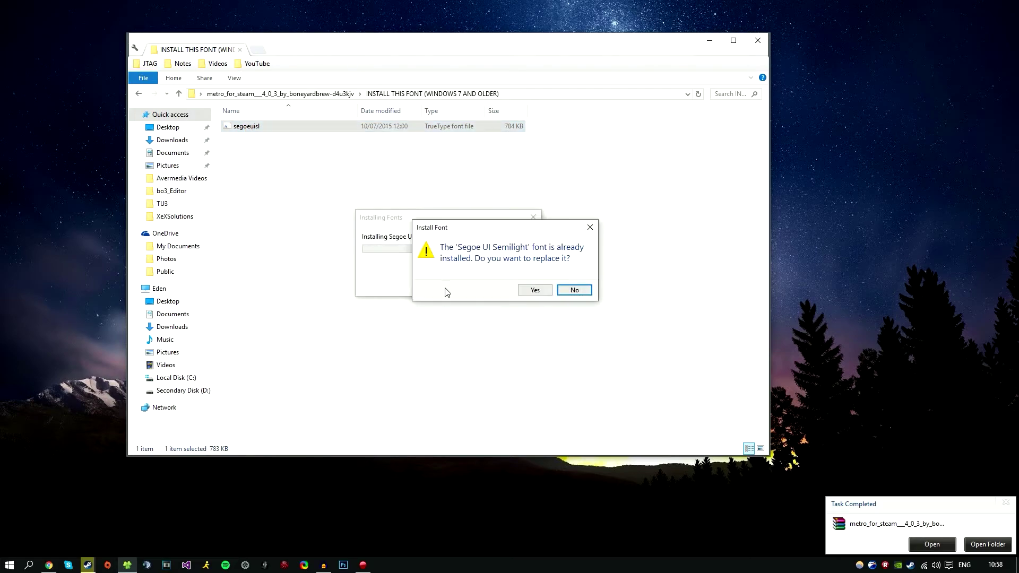
click(525, 290)
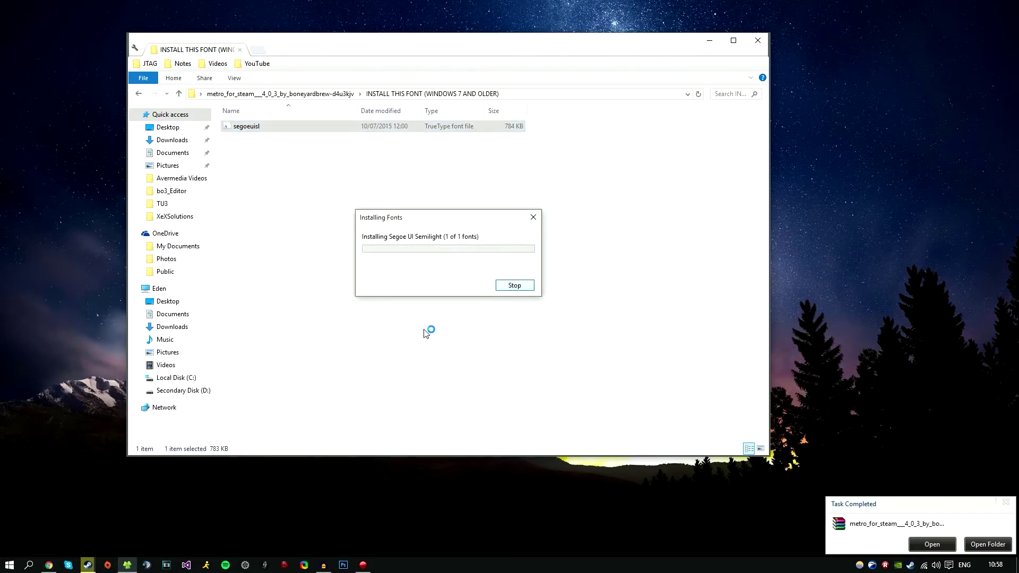
Go back to the extracted download, open its Metro for Steam folder, and move the window aside
key(BackSpace)
double_click(255, 136)
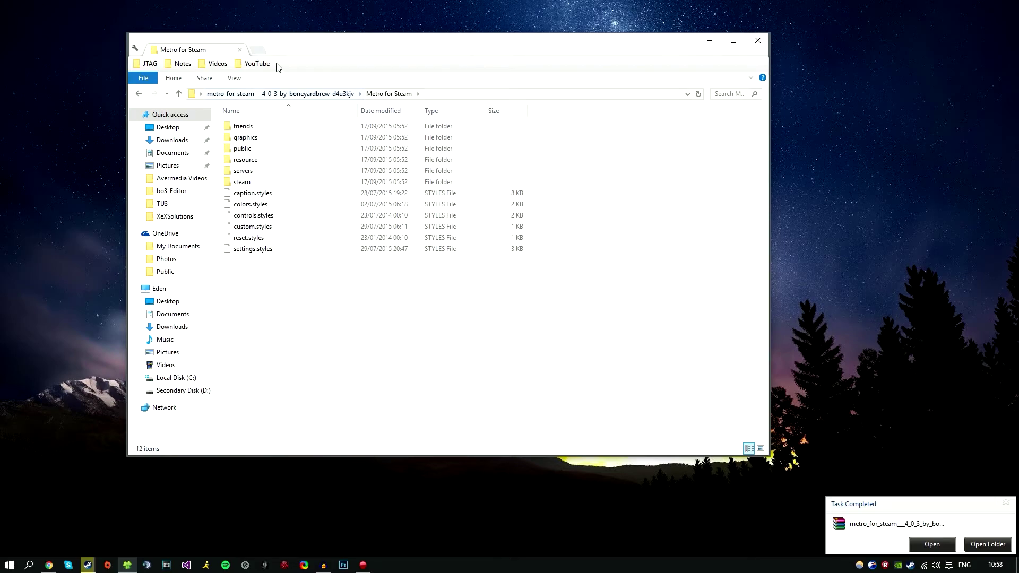
drag(277, 63, 200, 65)
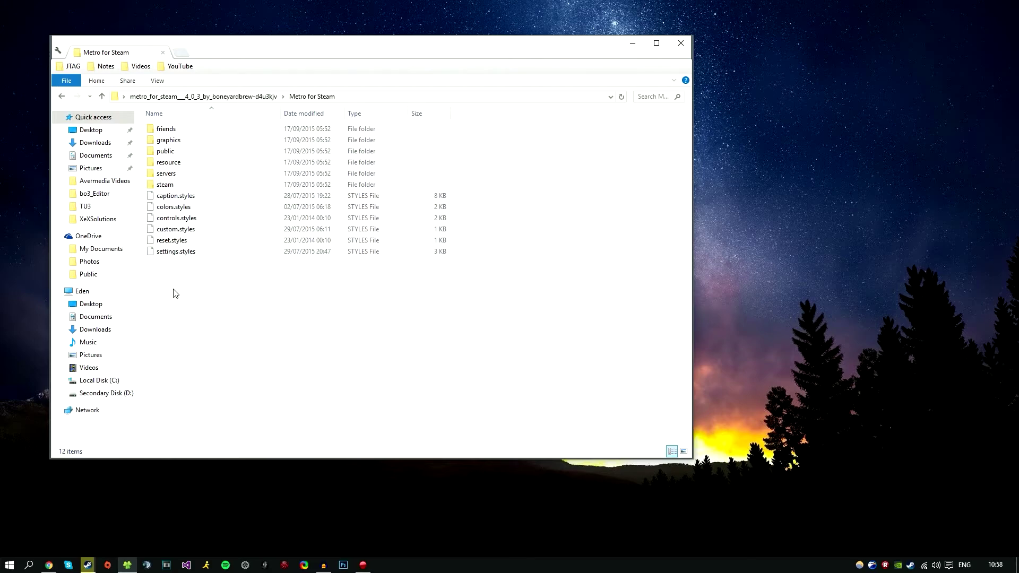
Open Steam's file location from its shortcut properties, open the skins folder, and detach it into a separate window
right_click(88, 565)
right_click(89, 515)
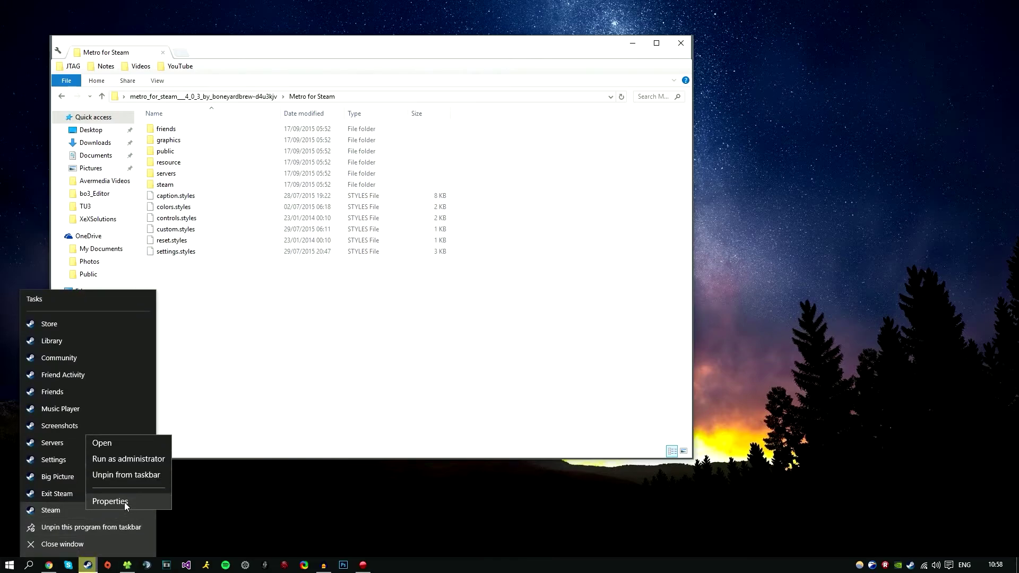
click(130, 504)
click(173, 466)
click(210, 541)
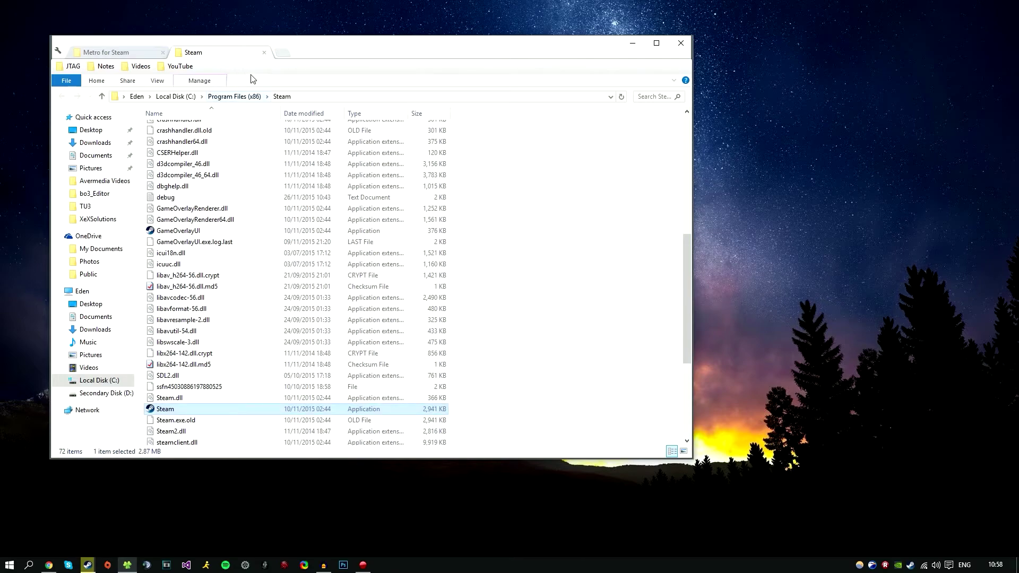
scroll(227, 223, up, 10)
double_click(165, 181)
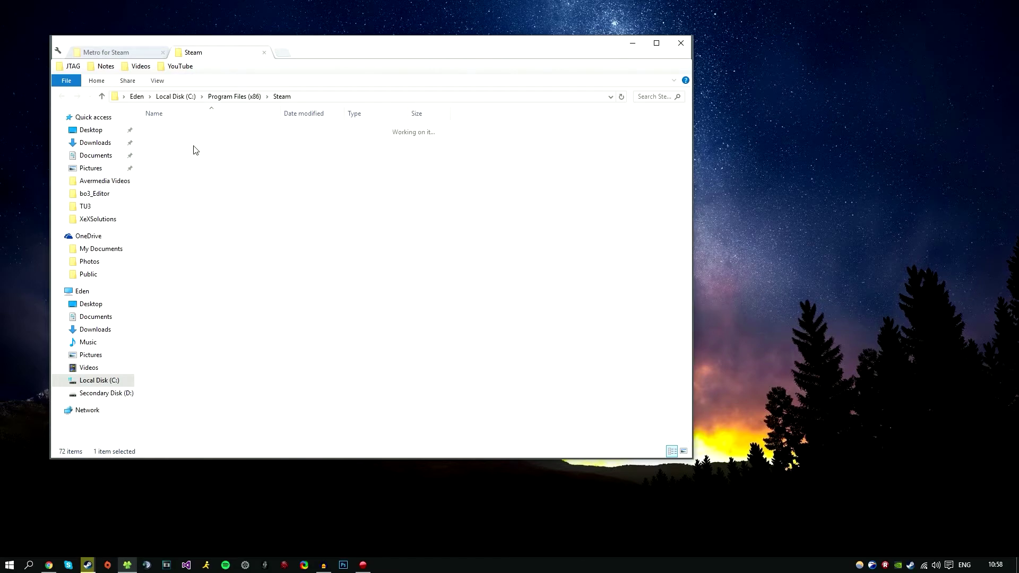
drag(221, 54, 545, 104)
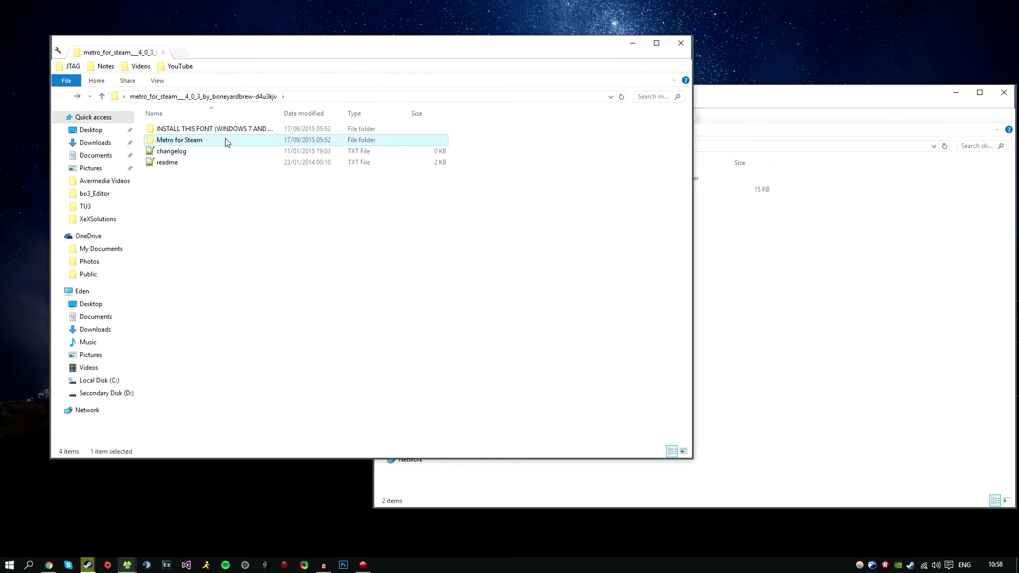
Move the Metro for Steam folder into Steam's skins folder, and close both folder windows
drag(195, 140, 780, 276)
drag(661, 103, 457, 92)
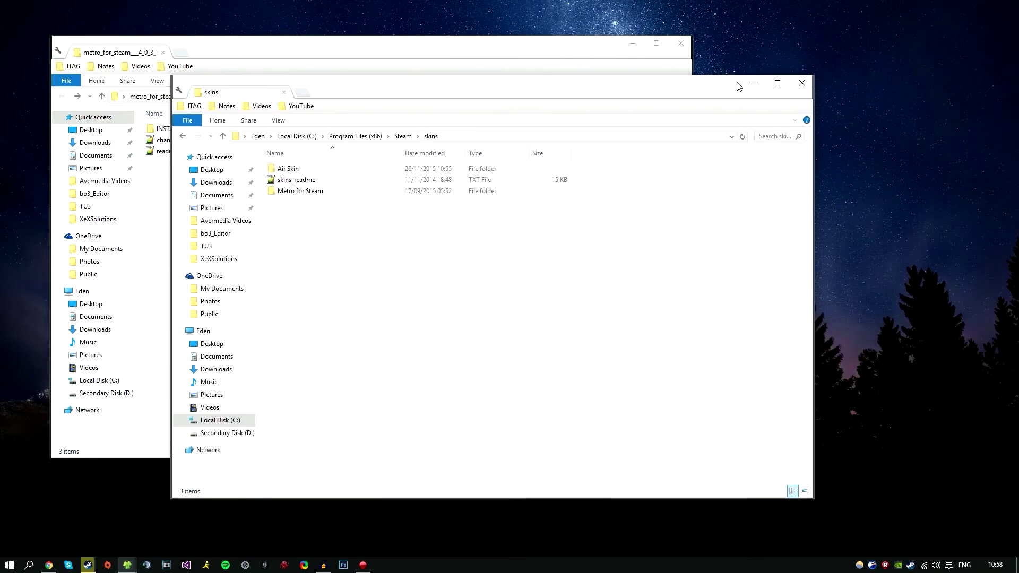
click(799, 82)
click(680, 43)
Switch to Steam, set its skin to Metro for Steam in the interface settings, and restart Steam to apply it
click(88, 564)
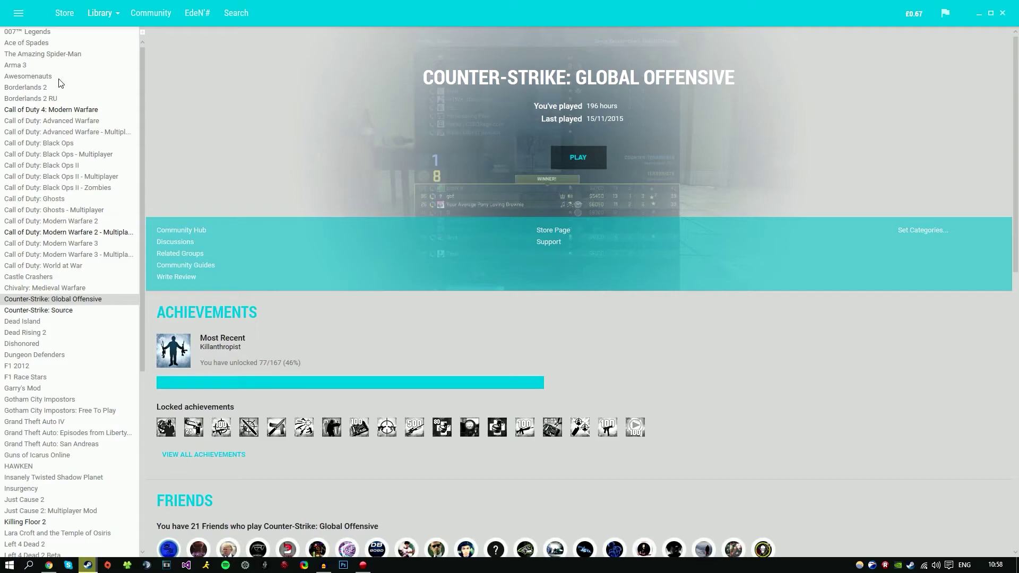
click(18, 13)
click(29, 325)
click(388, 177)
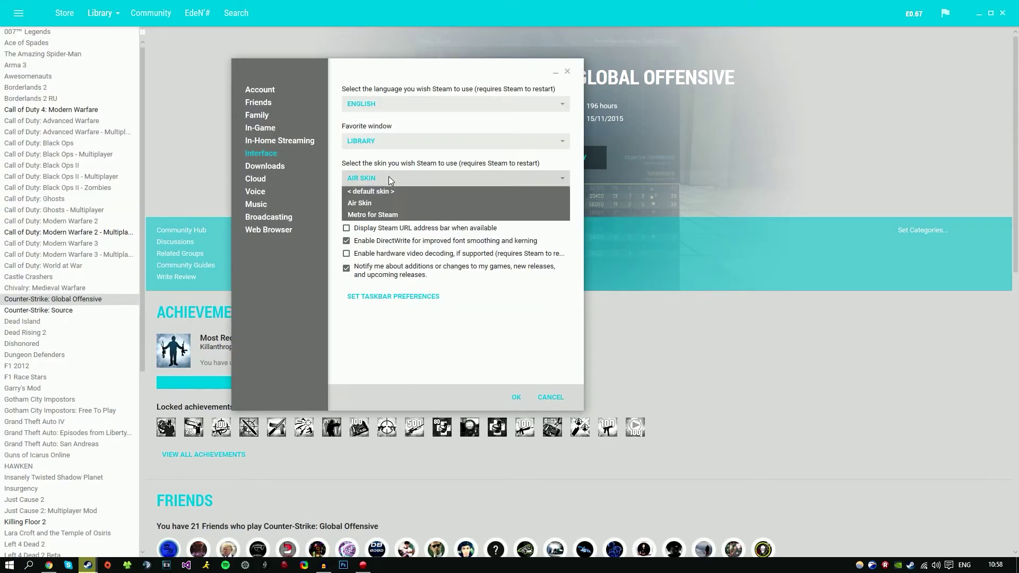
click(395, 215)
click(516, 397)
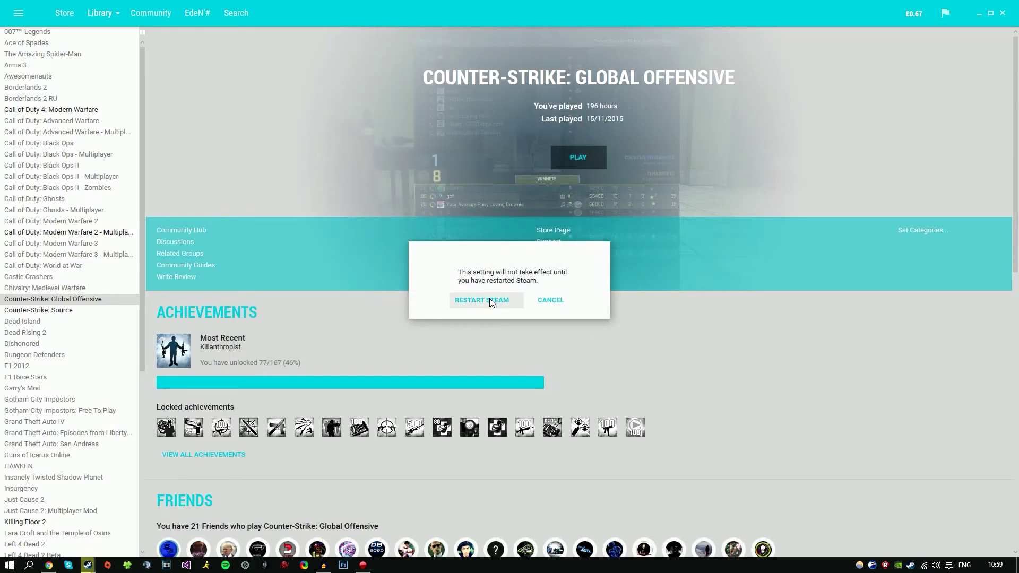
click(489, 299)
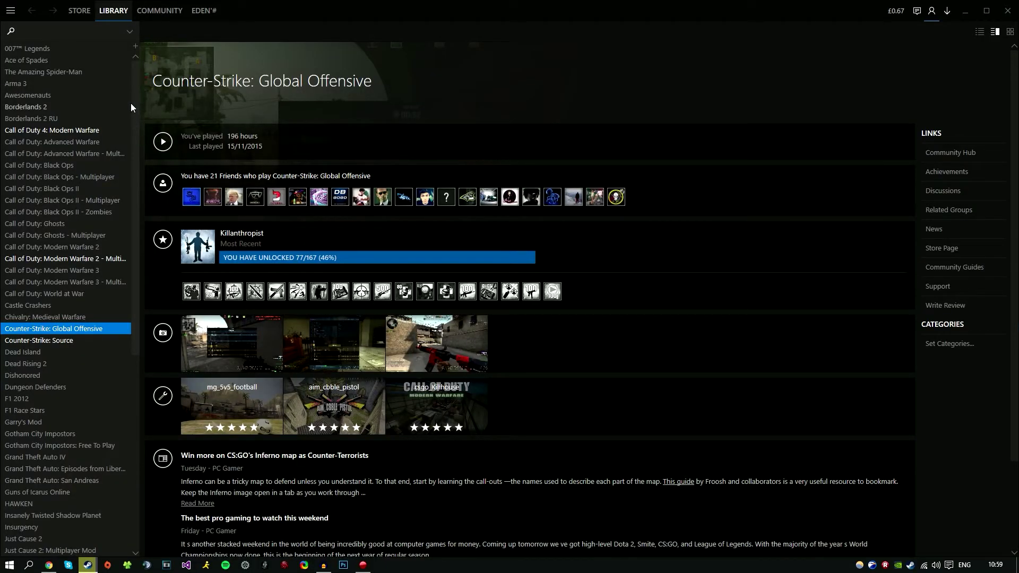
Examine the Metro skin's game list, main menu and profile menu
scroll(130, 132, down, 7)
scroll(122, 344, down, 4)
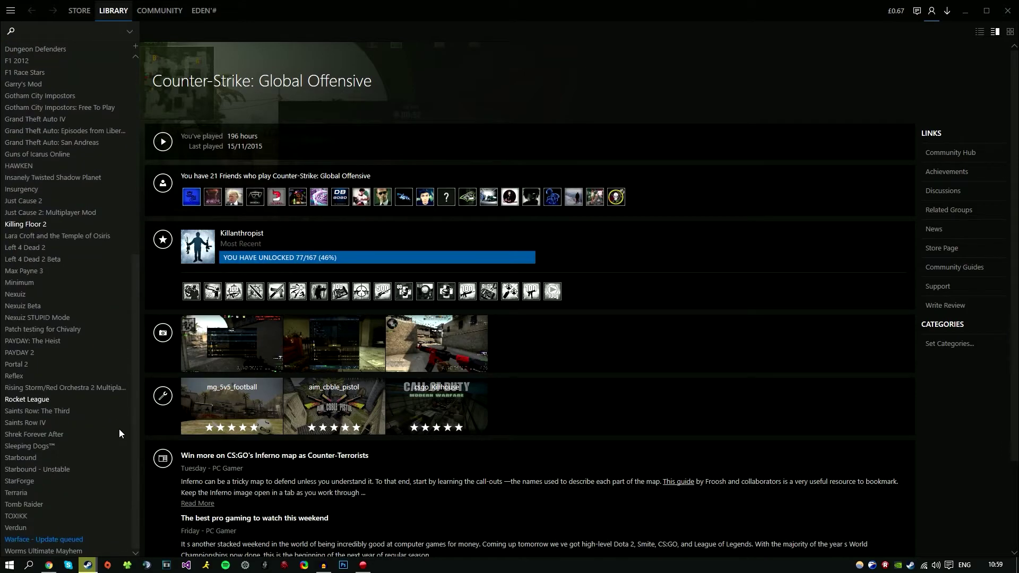
scroll(127, 212, up, 11)
click(11, 11)
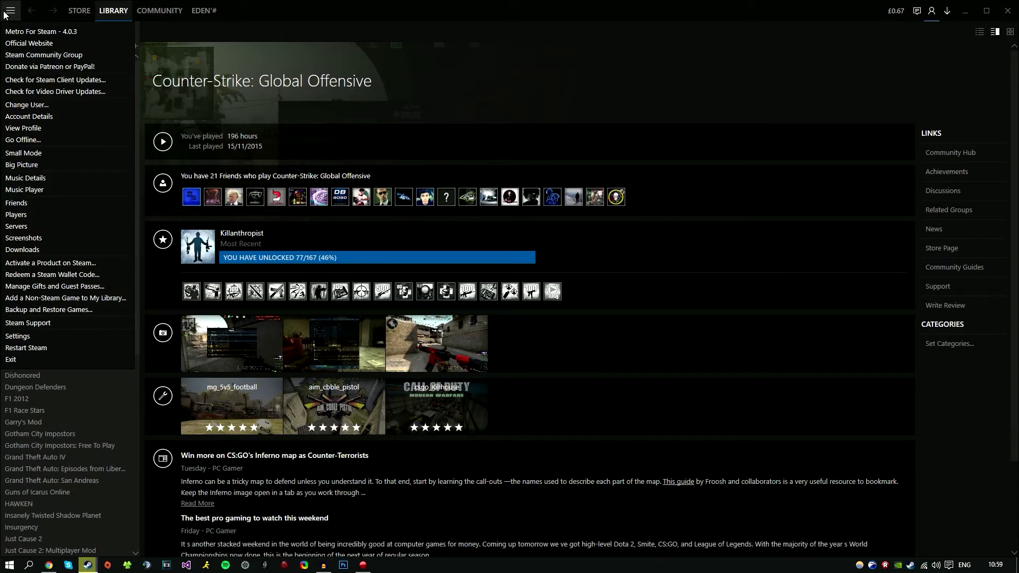
click(810, 236)
mouse_move(206, 12)
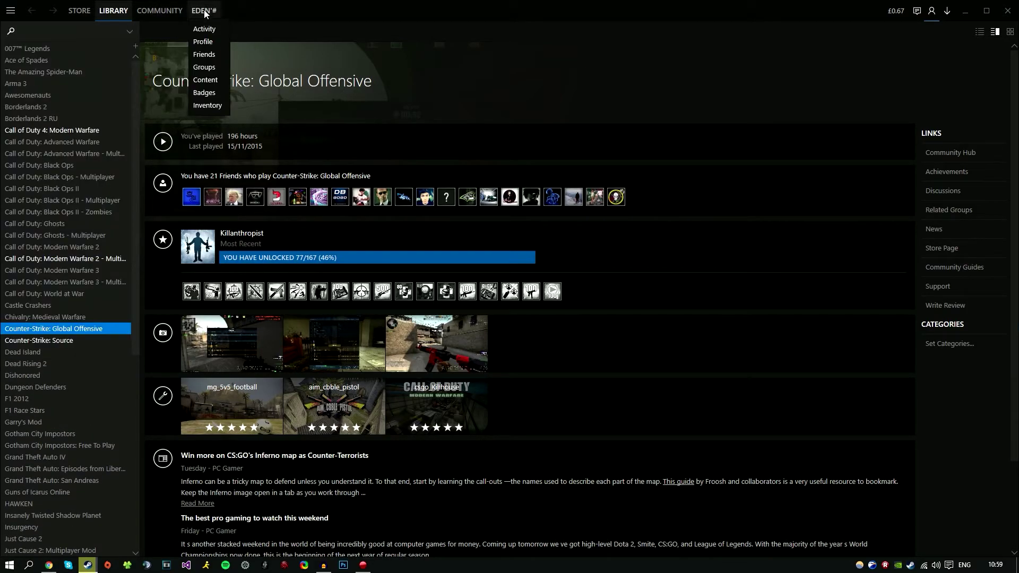